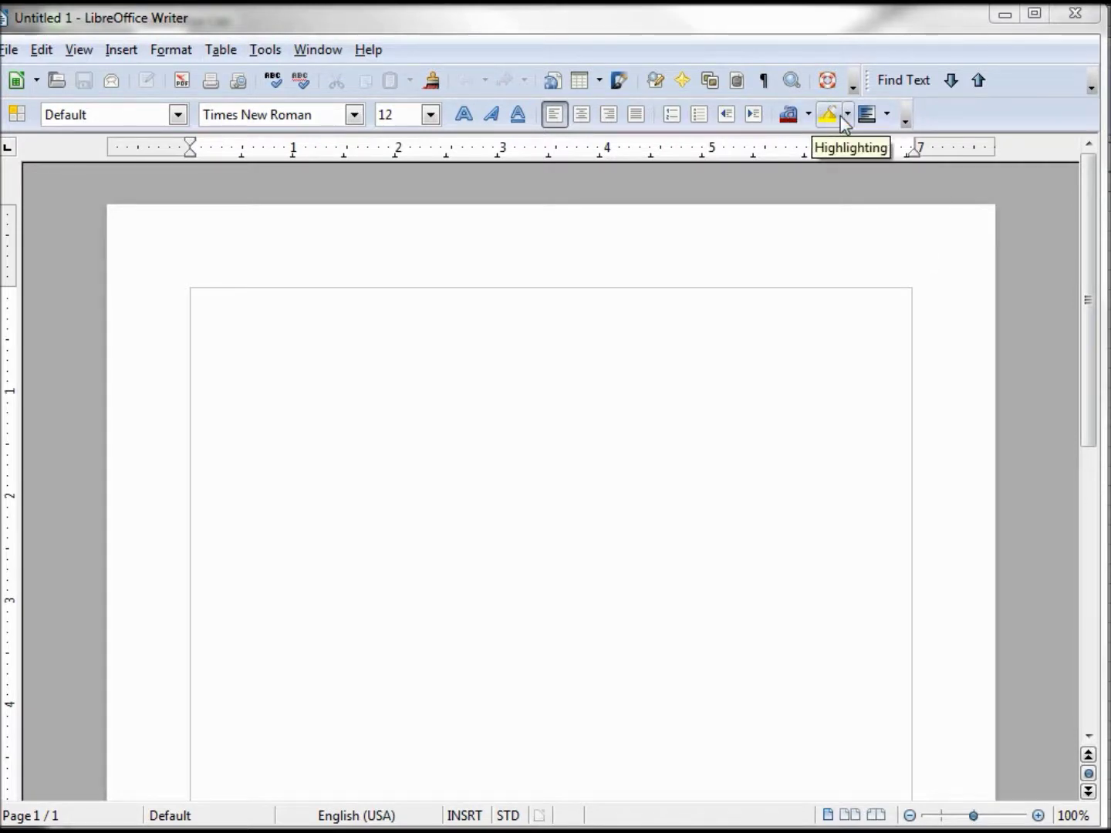
Browse the toolbar's background, highlighting and font colour palettes.
{"action": "left_click", "coordinate": [886, 116]}
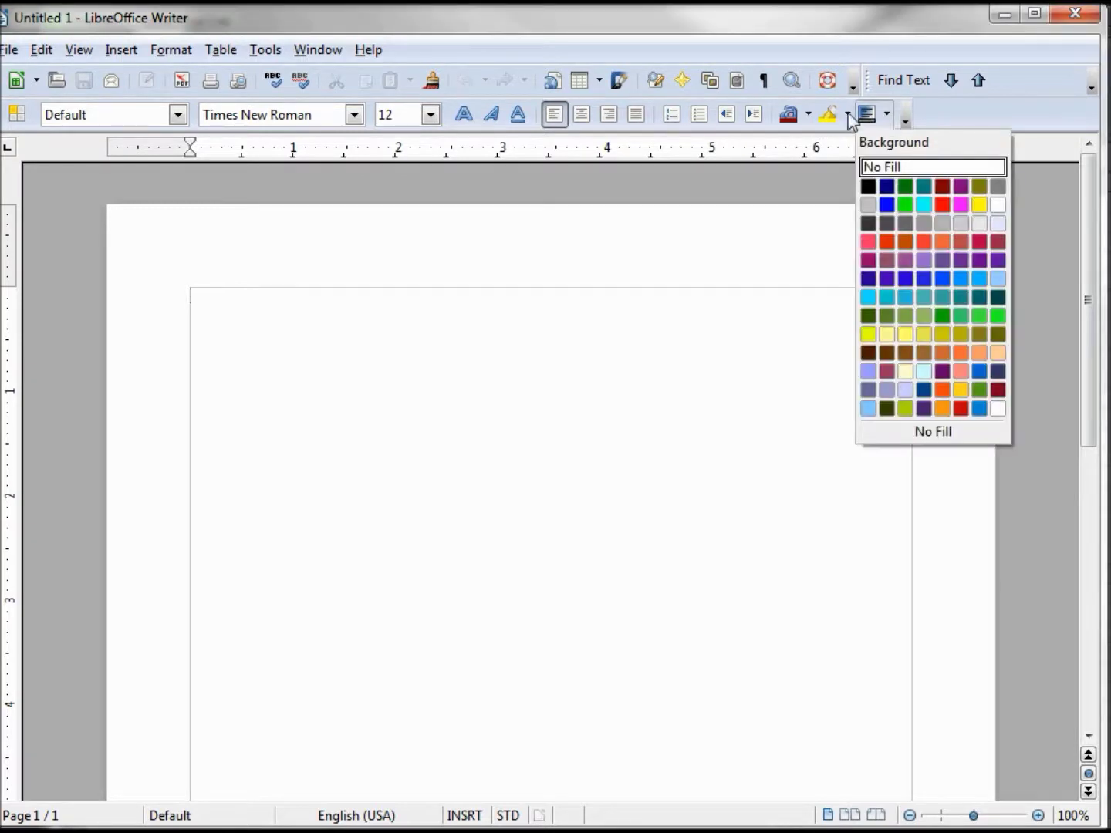
{"action": "left_click", "coordinate": [847, 115]}
{"action": "left_click", "coordinate": [849, 116]}
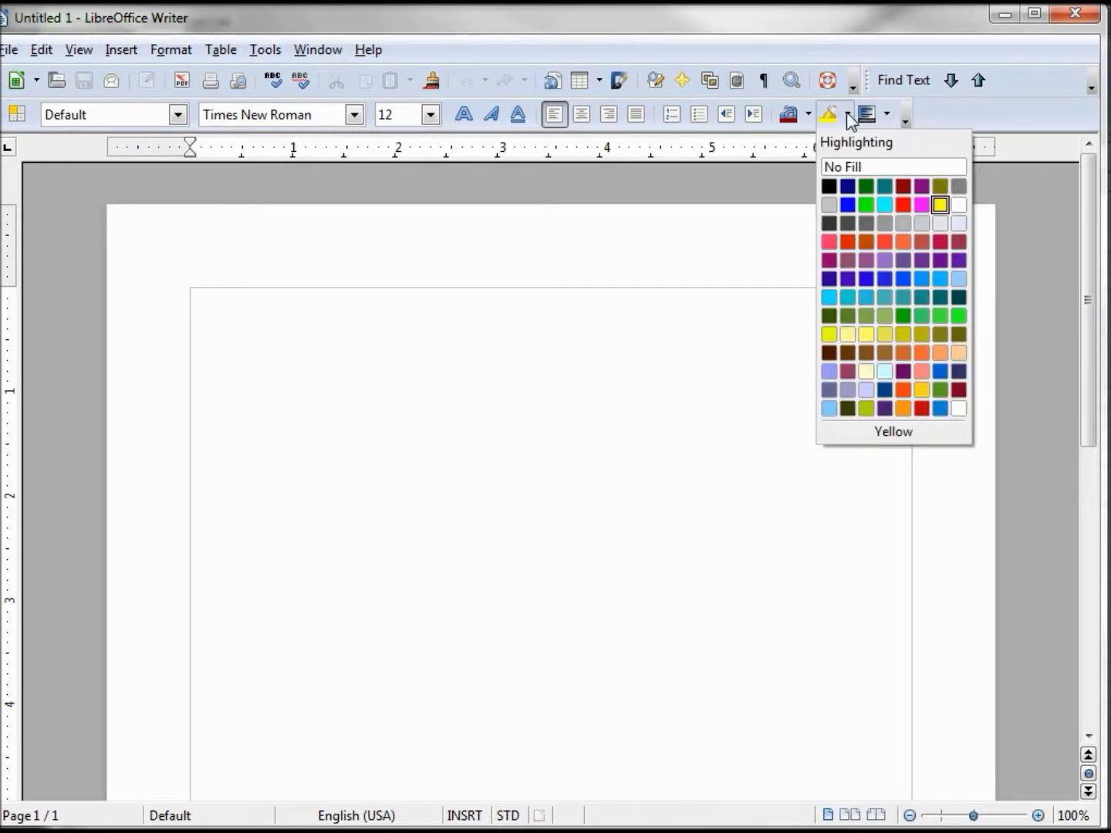
{"action": "left_click", "coordinate": [807, 117]}
{"action": "left_click", "coordinate": [808, 117]}
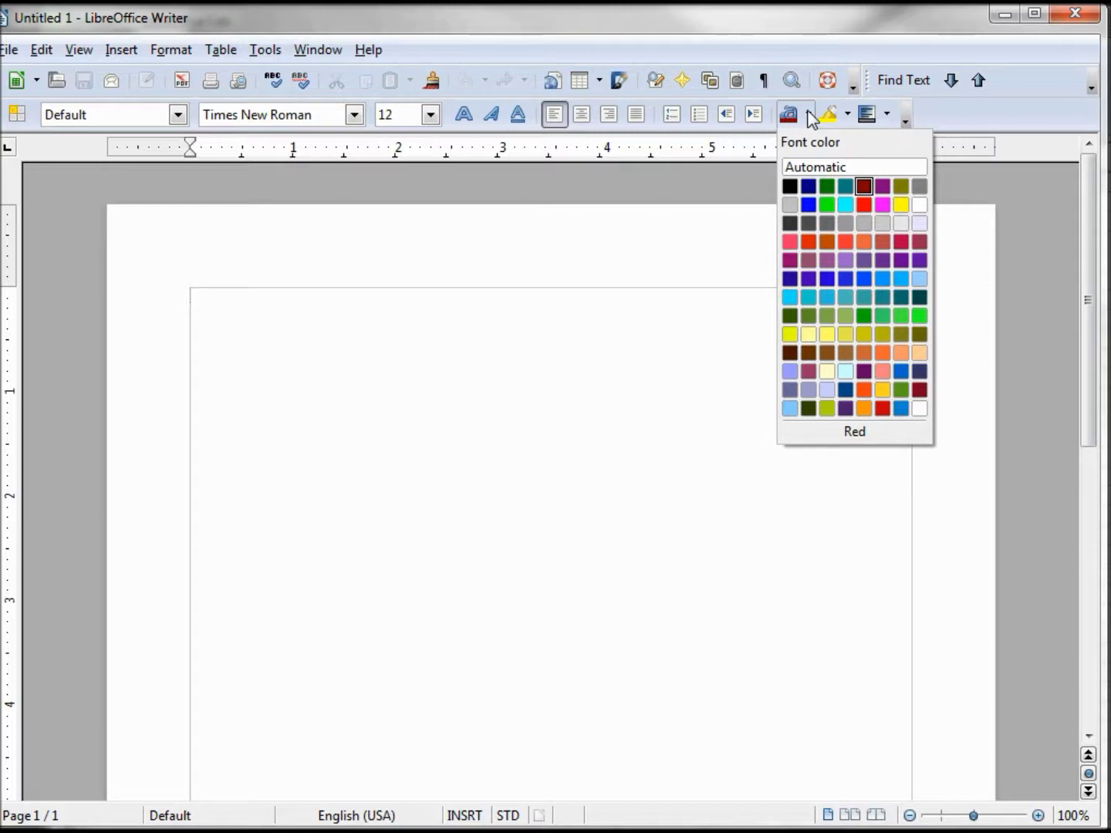
{"action": "left_click", "coordinate": [801, 162]}
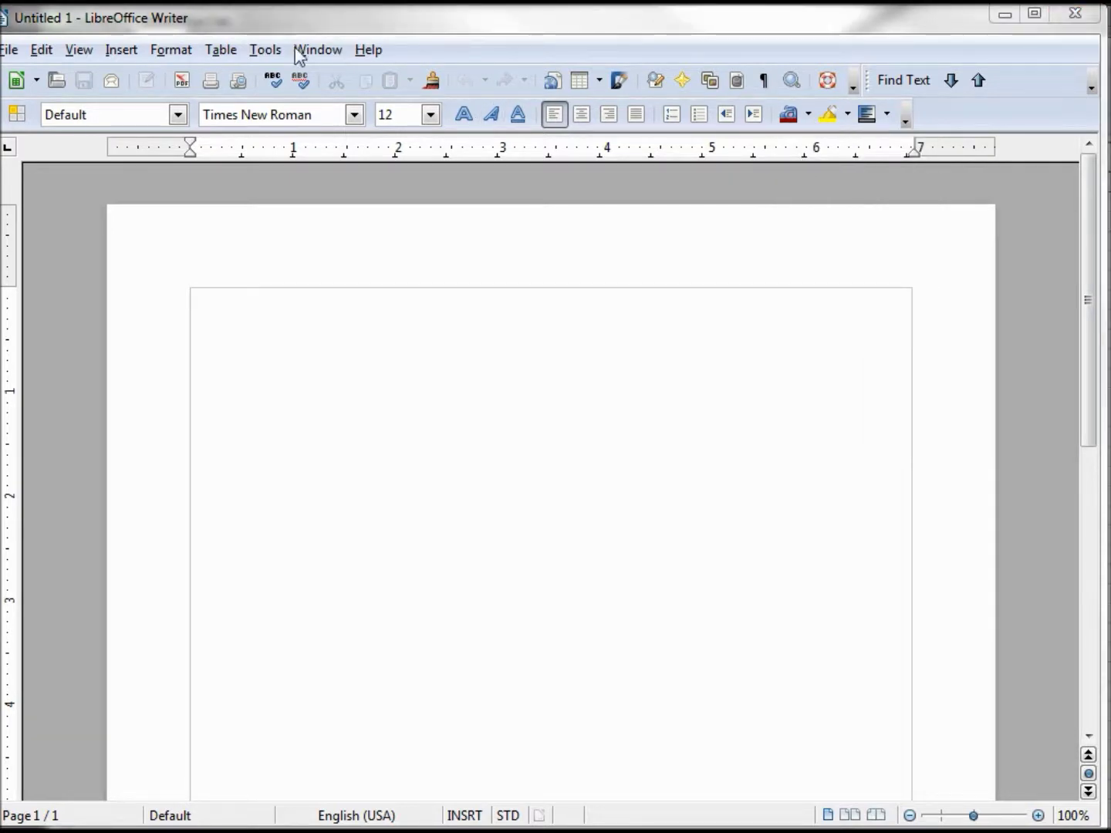
Open Tools > Options > LibreOffice > Colors and load Black (RGB 0, 0, 0) for editing.
{"action": "left_click", "coordinate": [266, 49]}
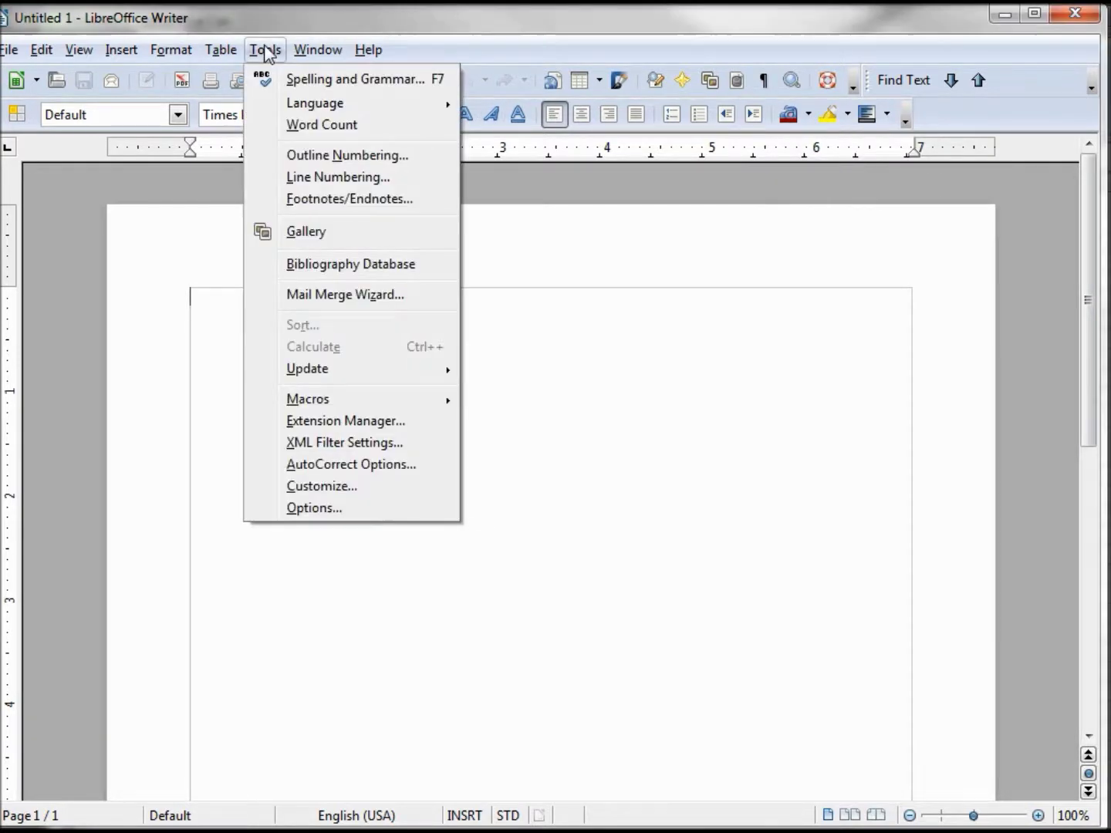
{"action": "left_click", "coordinate": [316, 509]}
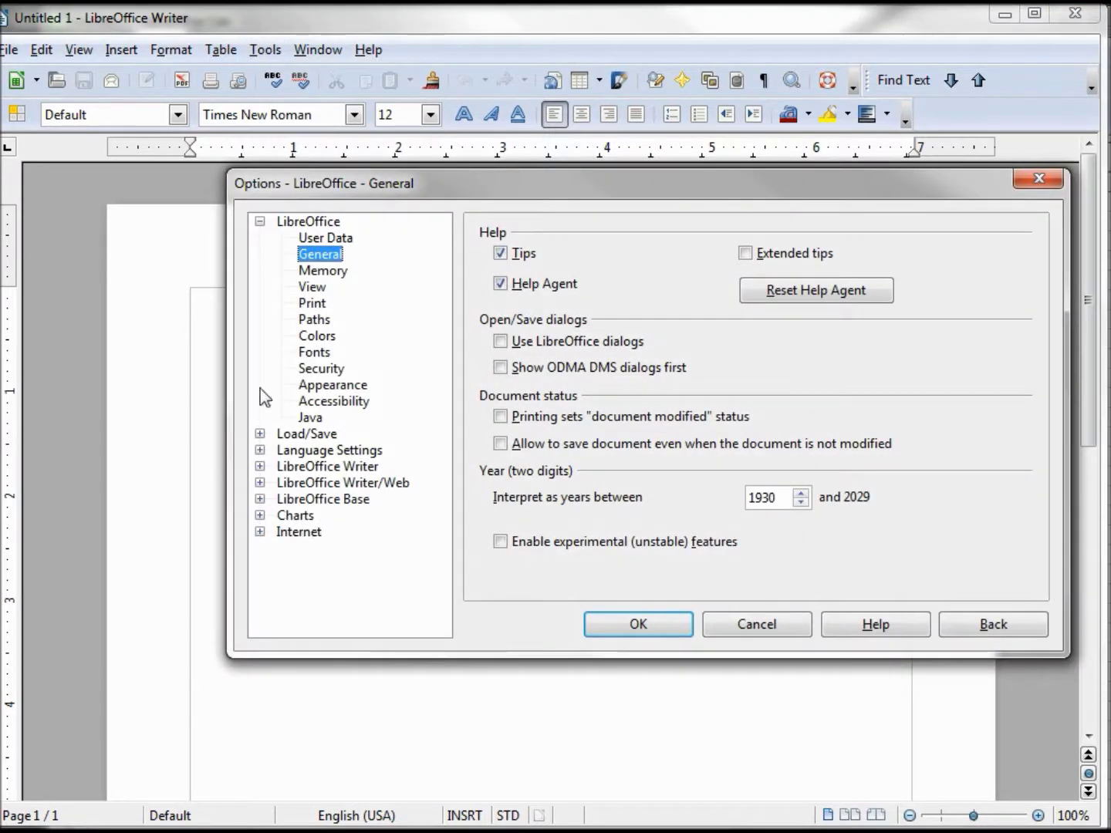
{"action": "left_click", "coordinate": [322, 343]}
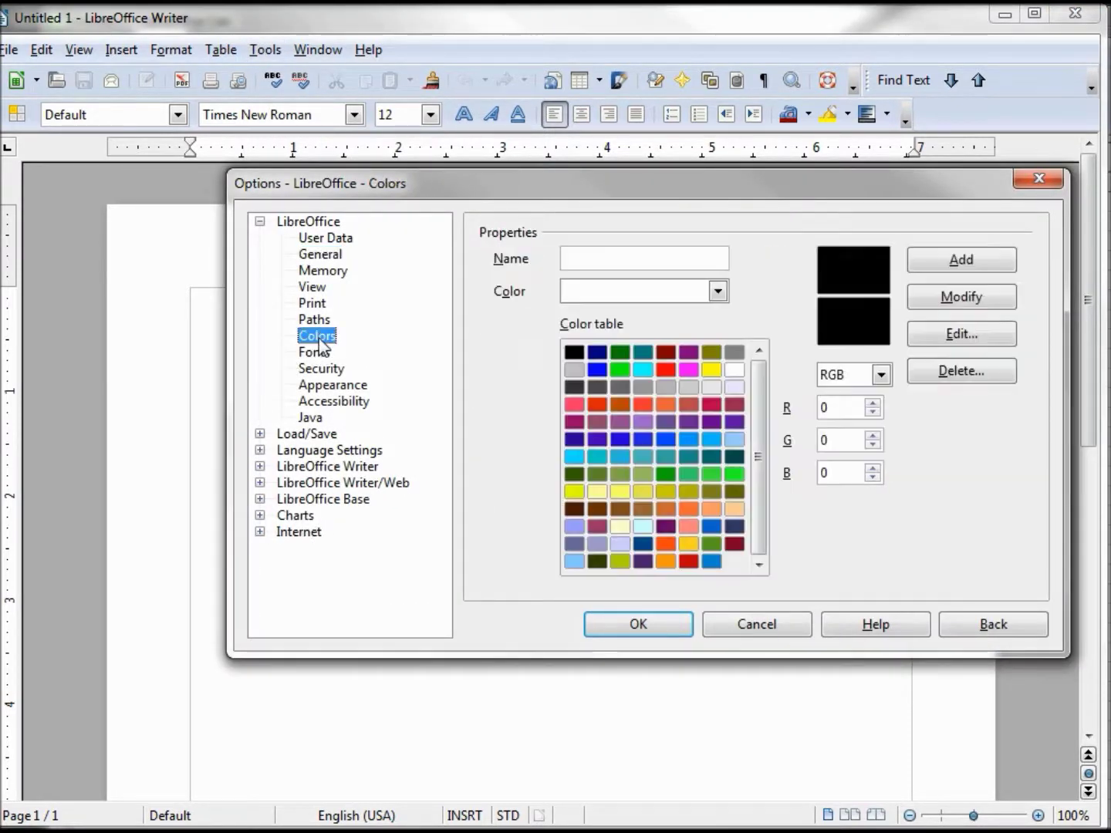
{"action": "left_click", "coordinate": [625, 690]}
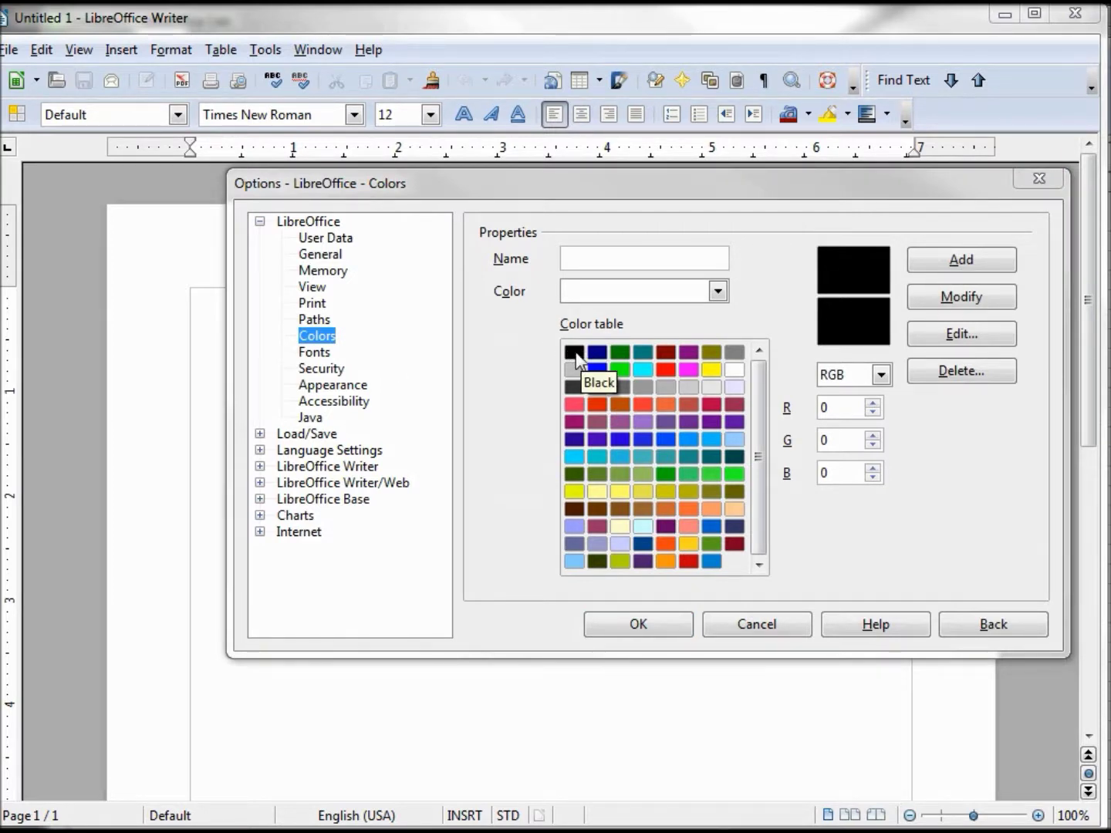
{"action": "left_click", "coordinate": [575, 356]}
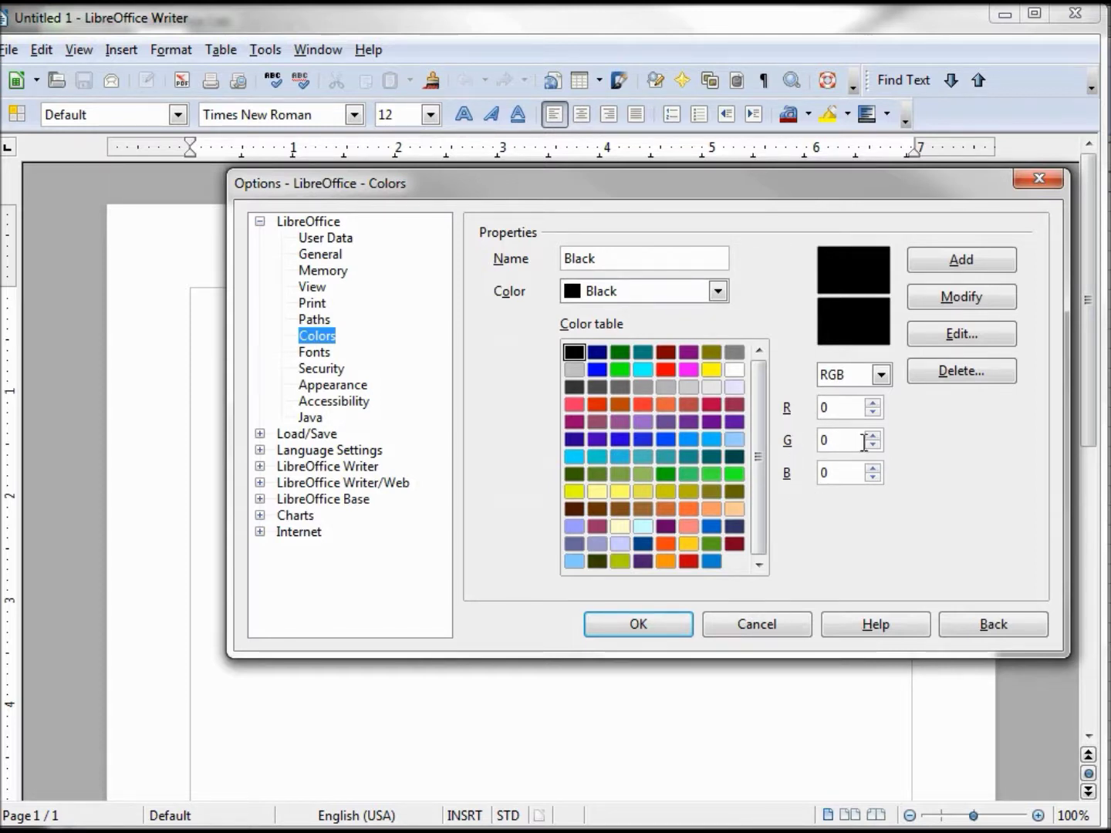
{"action": "double_click", "coordinate": [823, 407]}
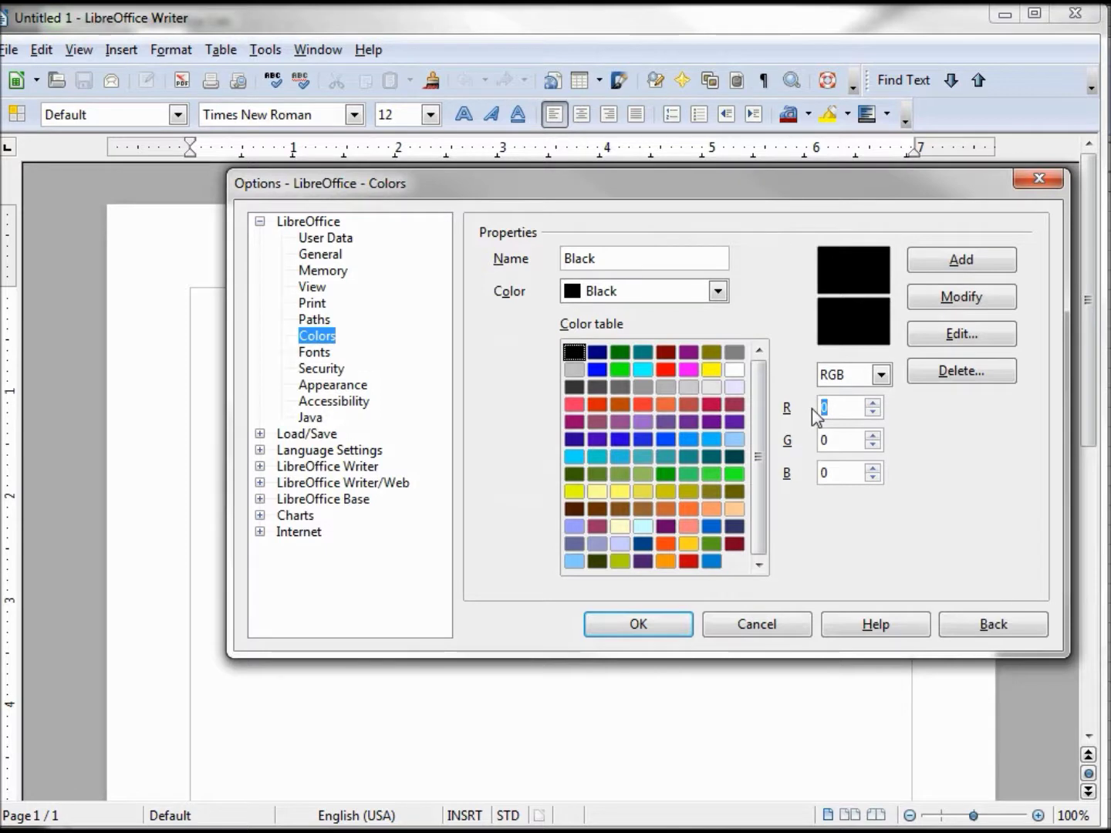
{"action": "type", "text": "255"}
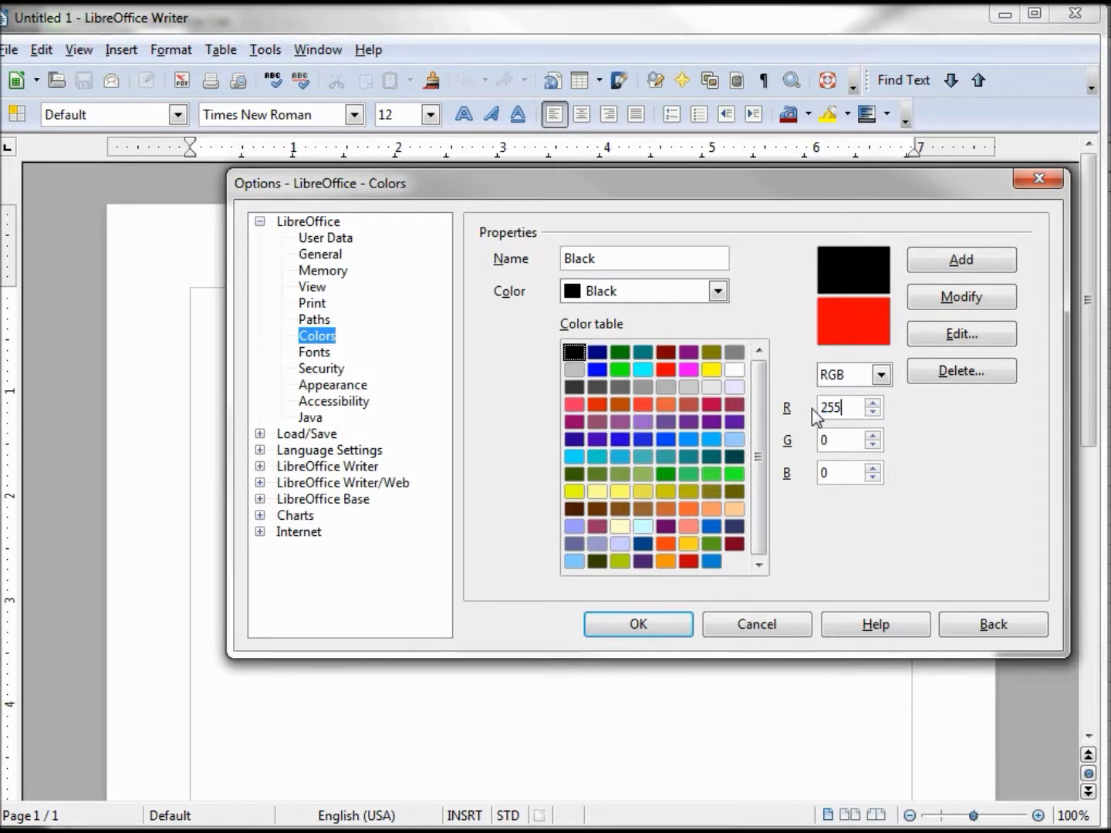
{"action": "key", "text": "Tab"}
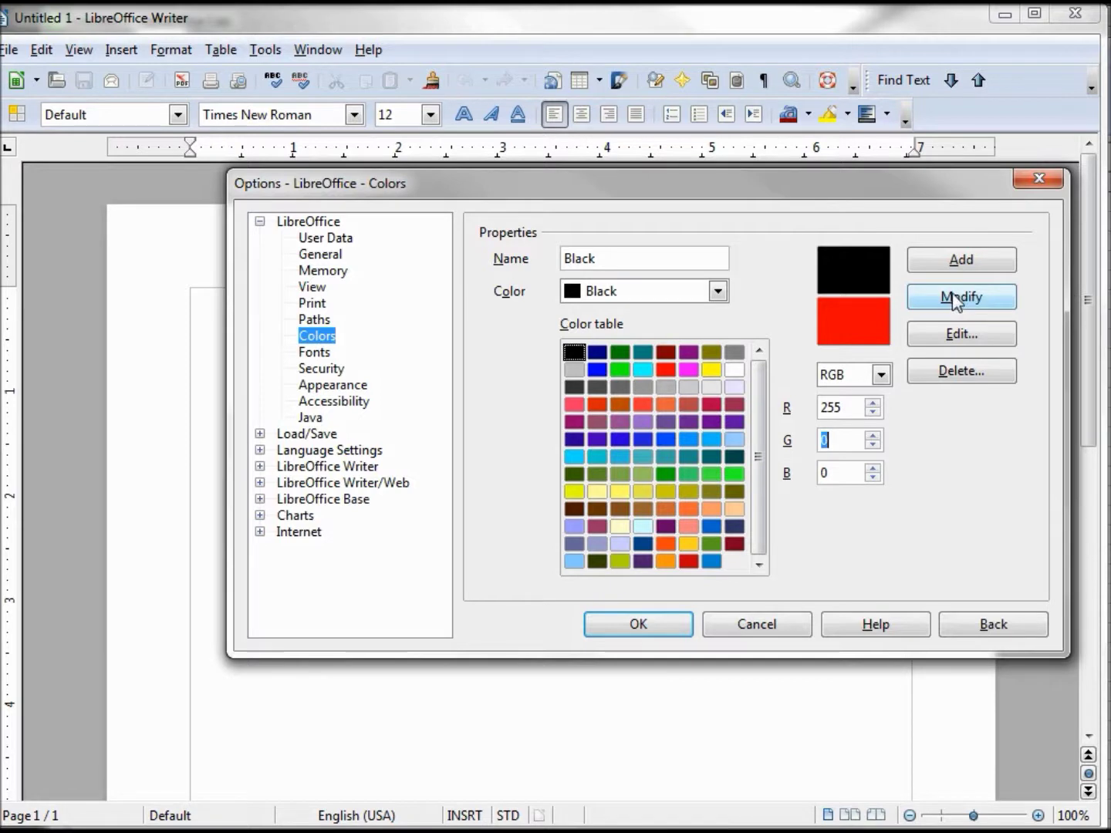
{"action": "left_click", "coordinate": [572, 353]}
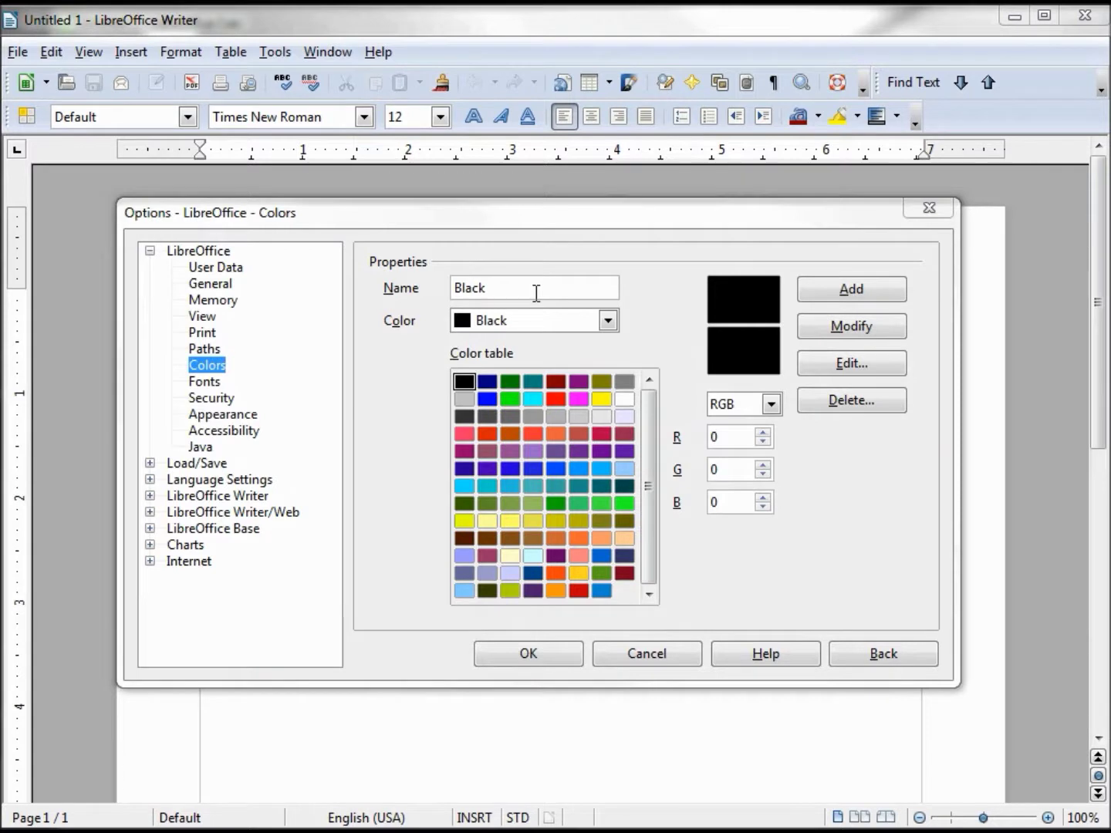
Rename the Black entry to 'Custom Blue' and set B to 255, giving RGB 0, 0, 255.
{"action": "left_click_drag", "start_coordinate": [537, 294], "coordinate": [429, 275]}
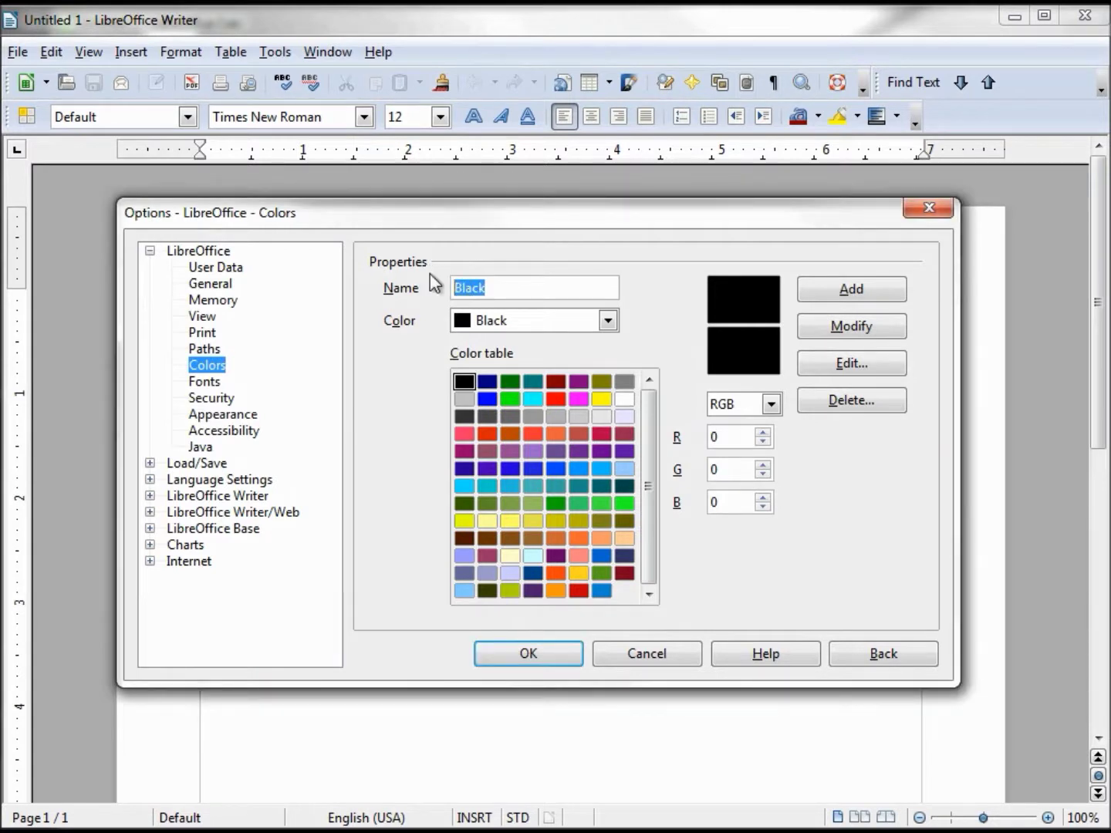
{"action": "type", "text": "Custom Blue"}
{"action": "double_click", "coordinate": [716, 501]}
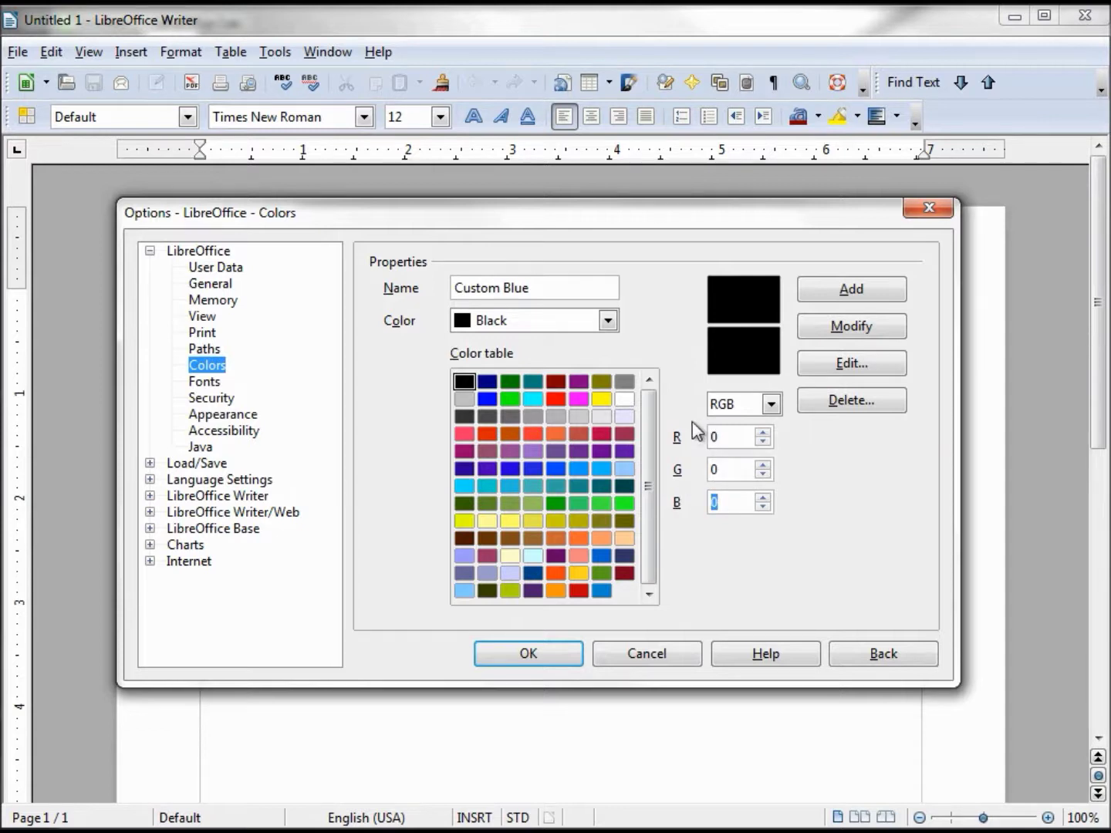
{"action": "type", "text": "255"}
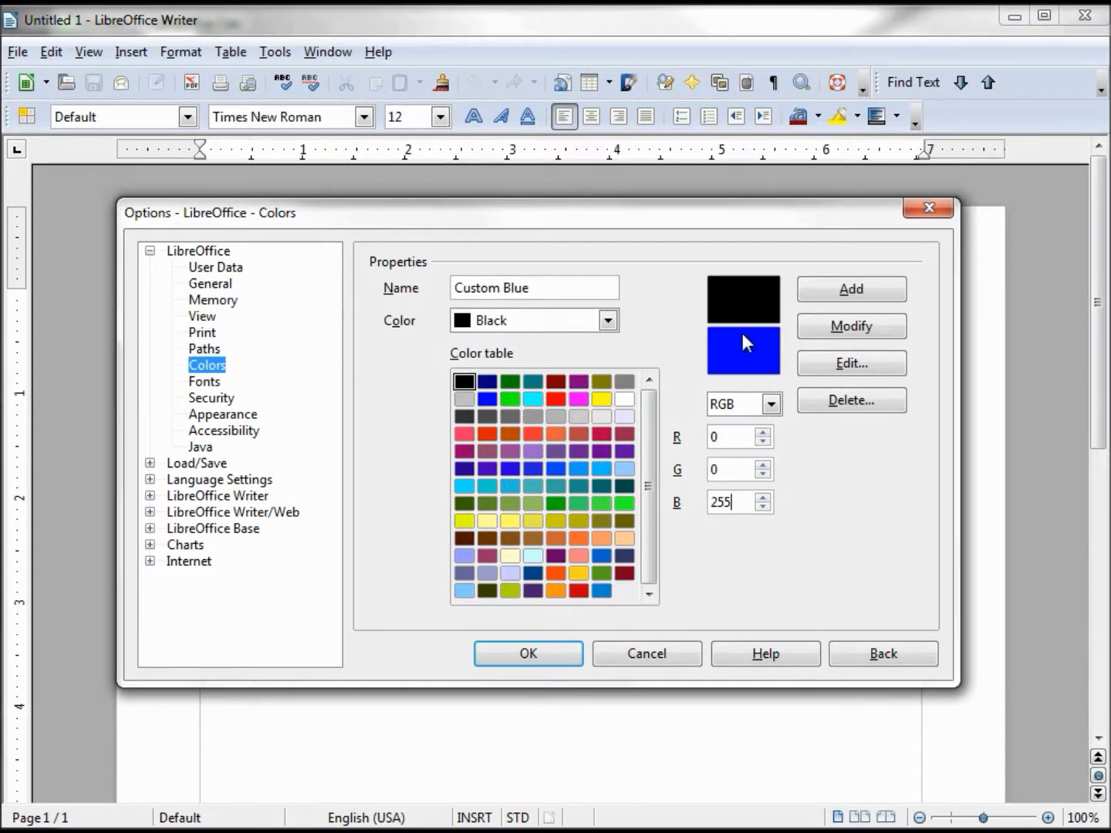
{"action": "left_click", "coordinate": [848, 364]}
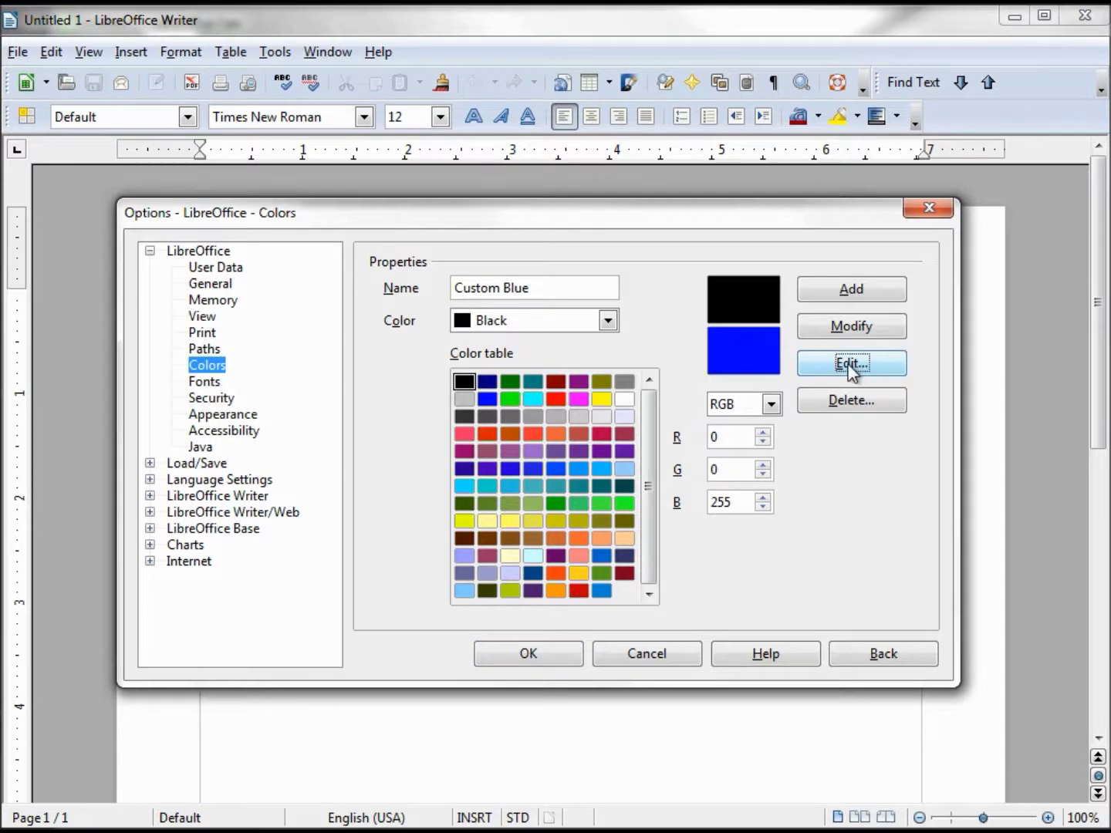
In the Edit colour picker, drag the spectrum to a violet at RGB 187, 43, 255.
{"action": "left_click", "coordinate": [851, 366]}
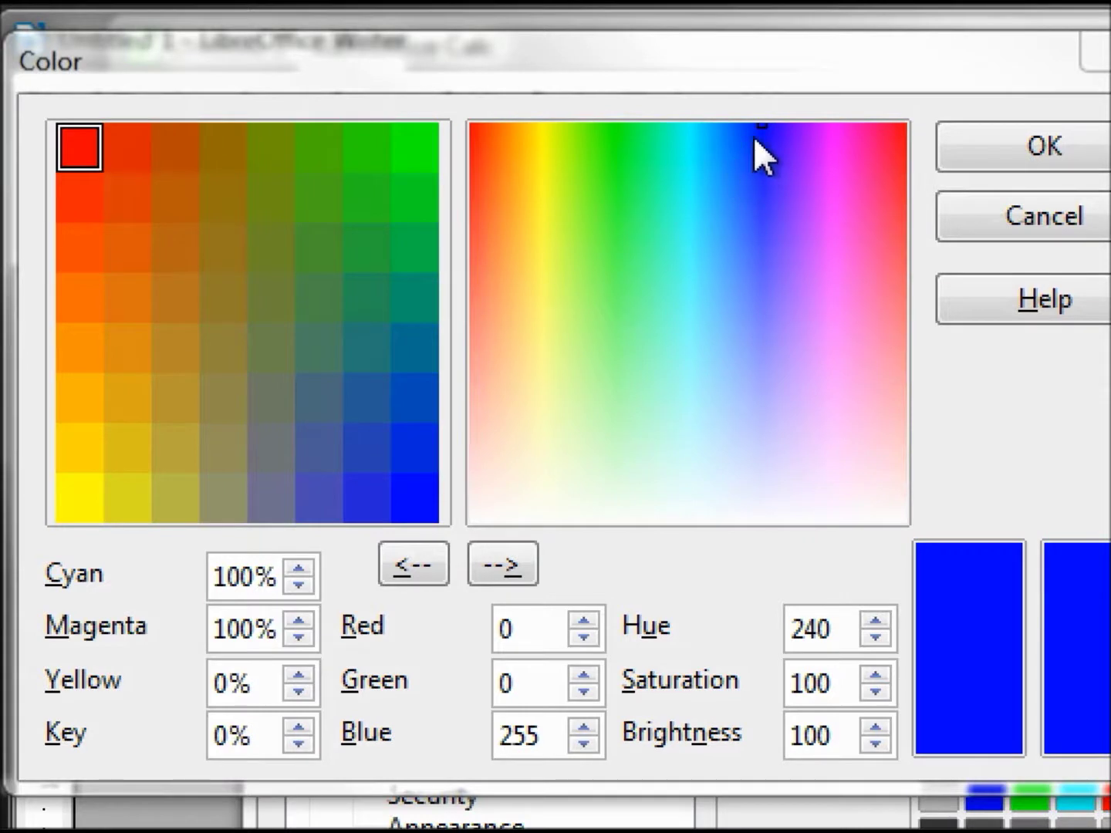
{"action": "mouse_move", "coordinate": [759, 127]}
{"action": "left_mouse_down"}
{"action": "mouse_move", "coordinate": [739, 280]}
{"action": "mouse_move", "coordinate": [672, 324]}
{"action": "mouse_move", "coordinate": [648, 277]}
{"action": "mouse_move", "coordinate": [610, 265]}
{"action": "mouse_move", "coordinate": [516, 189]}
{"action": "mouse_move", "coordinate": [527, 286]}
{"action": "mouse_move", "coordinate": [753, 301]}
{"action": "mouse_move", "coordinate": [821, 355]}
{"action": "mouse_move", "coordinate": [877, 334]}
{"action": "mouse_move", "coordinate": [742, 240]}
{"action": "mouse_move", "coordinate": [599, 227]}
{"action": "mouse_move", "coordinate": [498, 177]}
{"action": "mouse_move", "coordinate": [685, 280]}
{"action": "mouse_move", "coordinate": [774, 295]}
{"action": "mouse_move", "coordinate": [811, 193]}
{"action": "left_mouse_up"}
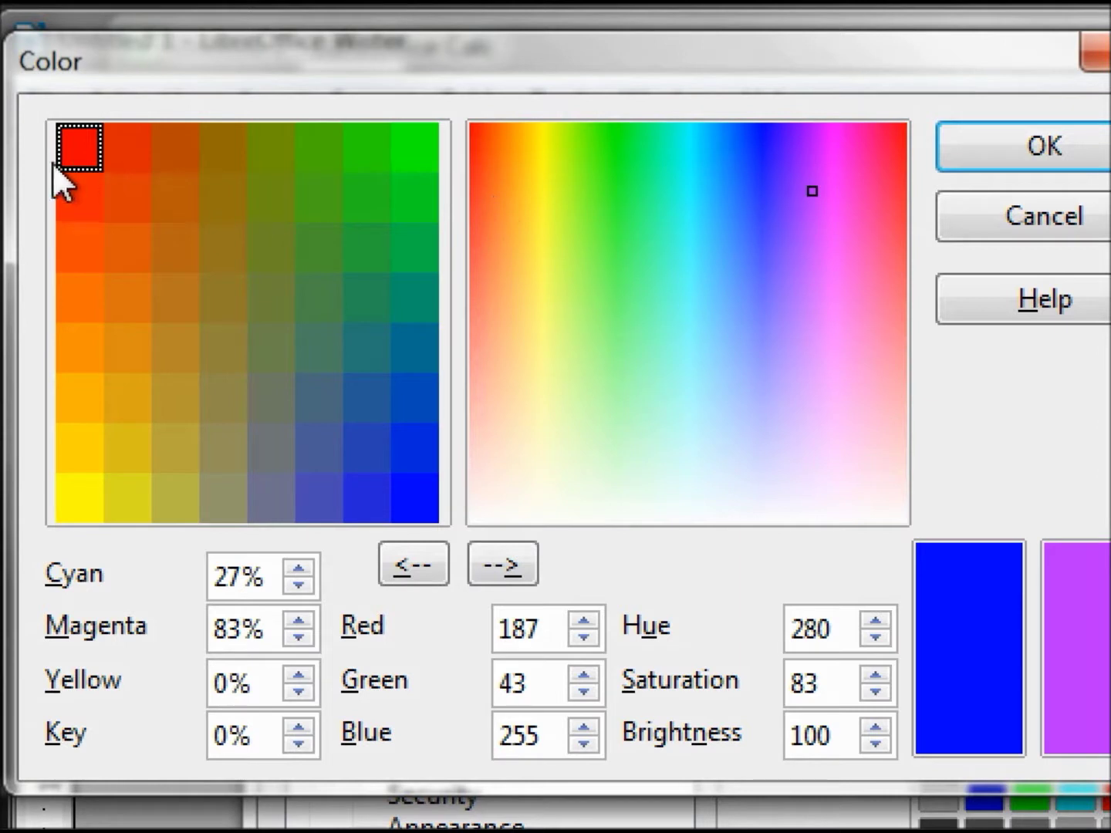
Try red, pure blue and bright green as the new colour, then drag to pale violet RGB 210, 173, 255.
{"action": "left_click", "coordinate": [507, 565]}
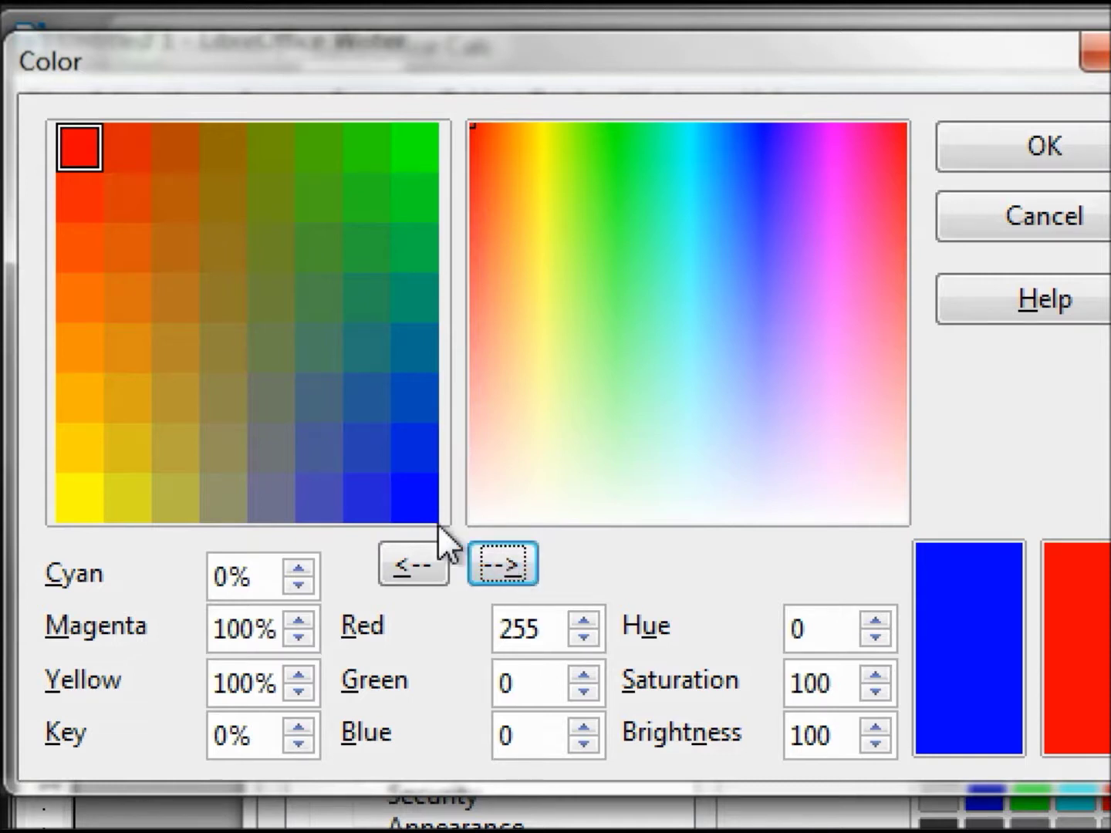
{"action": "left_click", "coordinate": [422, 496]}
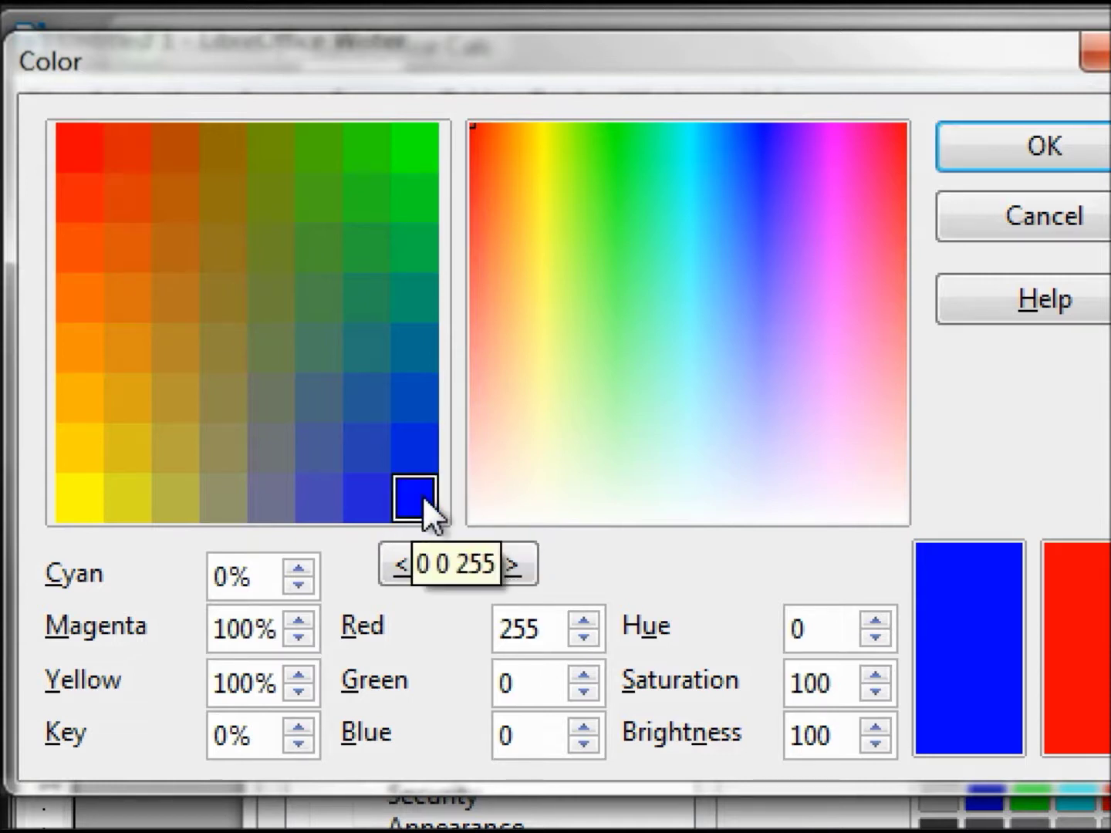
{"action": "left_click", "coordinate": [510, 568]}
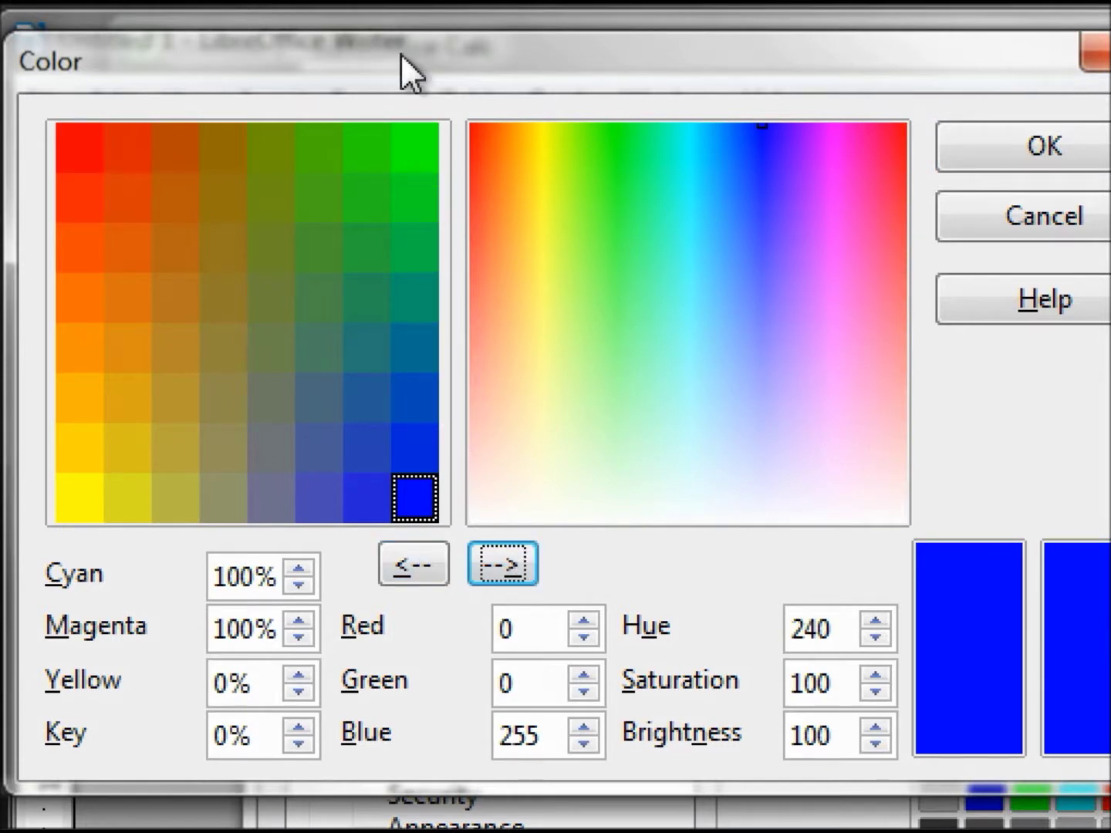
{"action": "left_click", "coordinate": [413, 147]}
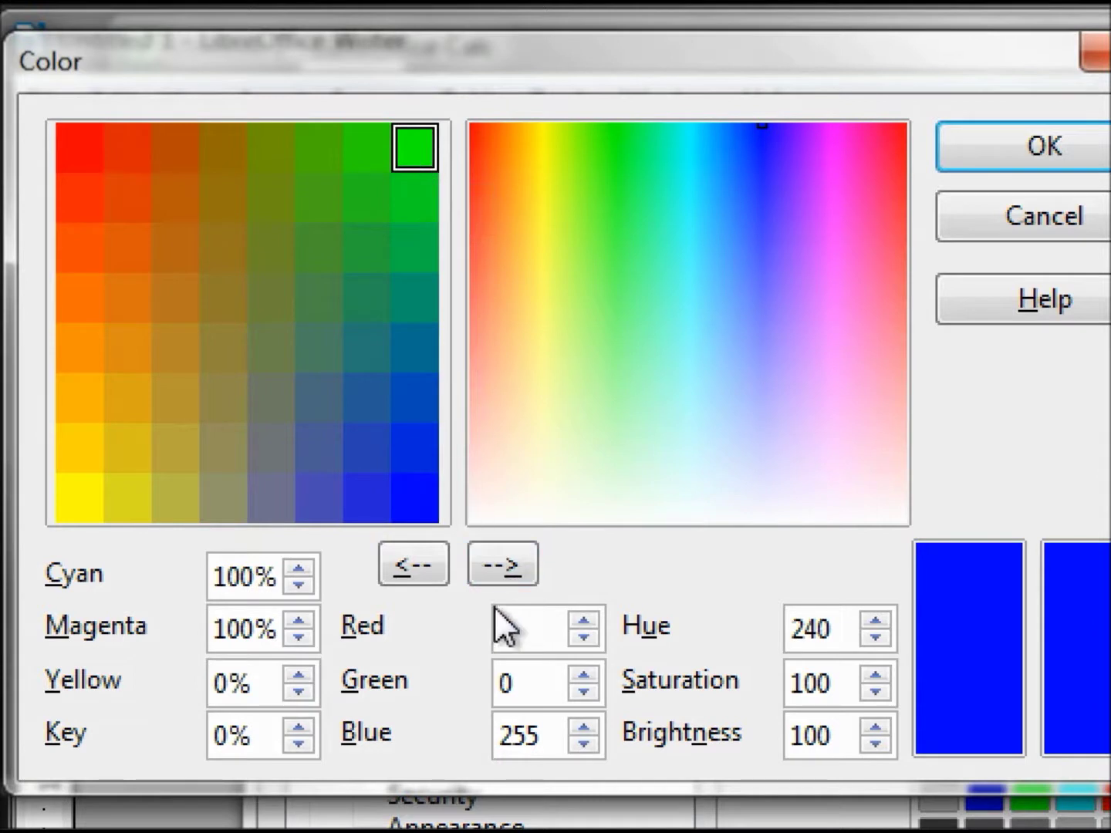
{"action": "left_click", "coordinate": [509, 566]}
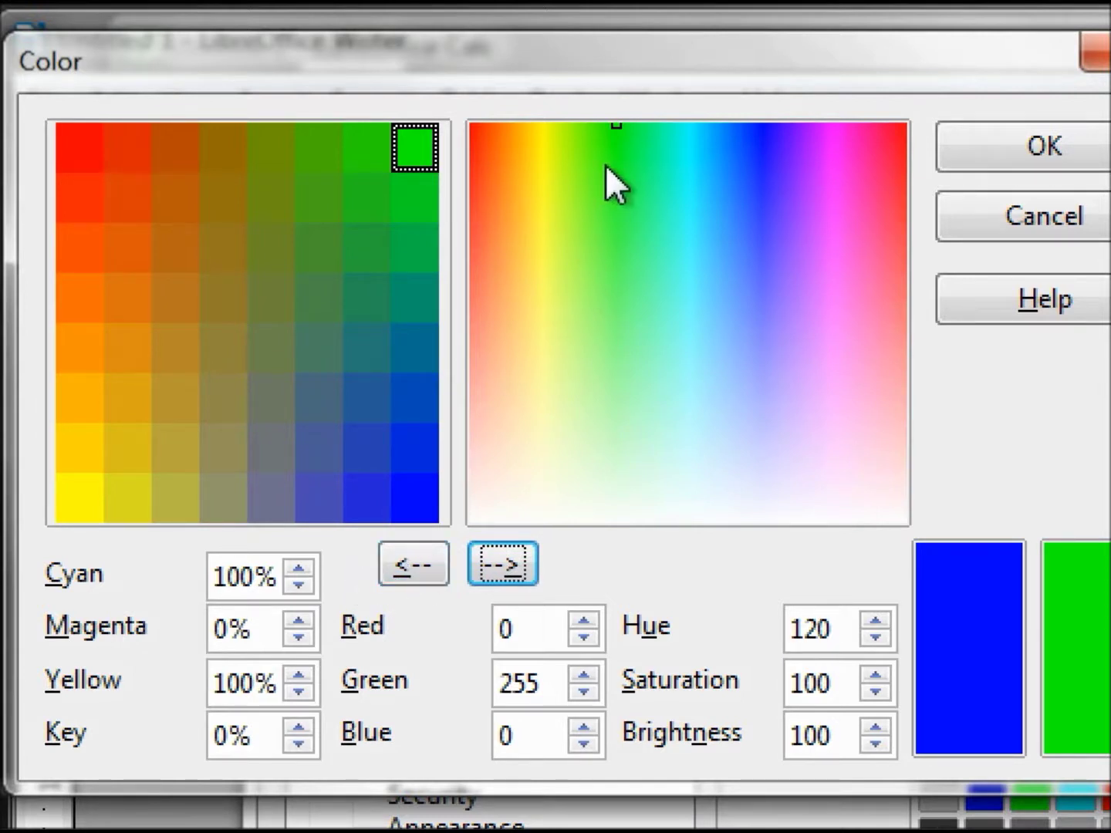
{"action": "mouse_move", "coordinate": [609, 121]}
{"action": "left_mouse_down"}
{"action": "mouse_move", "coordinate": [684, 227]}
{"action": "mouse_move", "coordinate": [749, 257]}
{"action": "mouse_move", "coordinate": [794, 393]}
{"action": "left_mouse_up"}
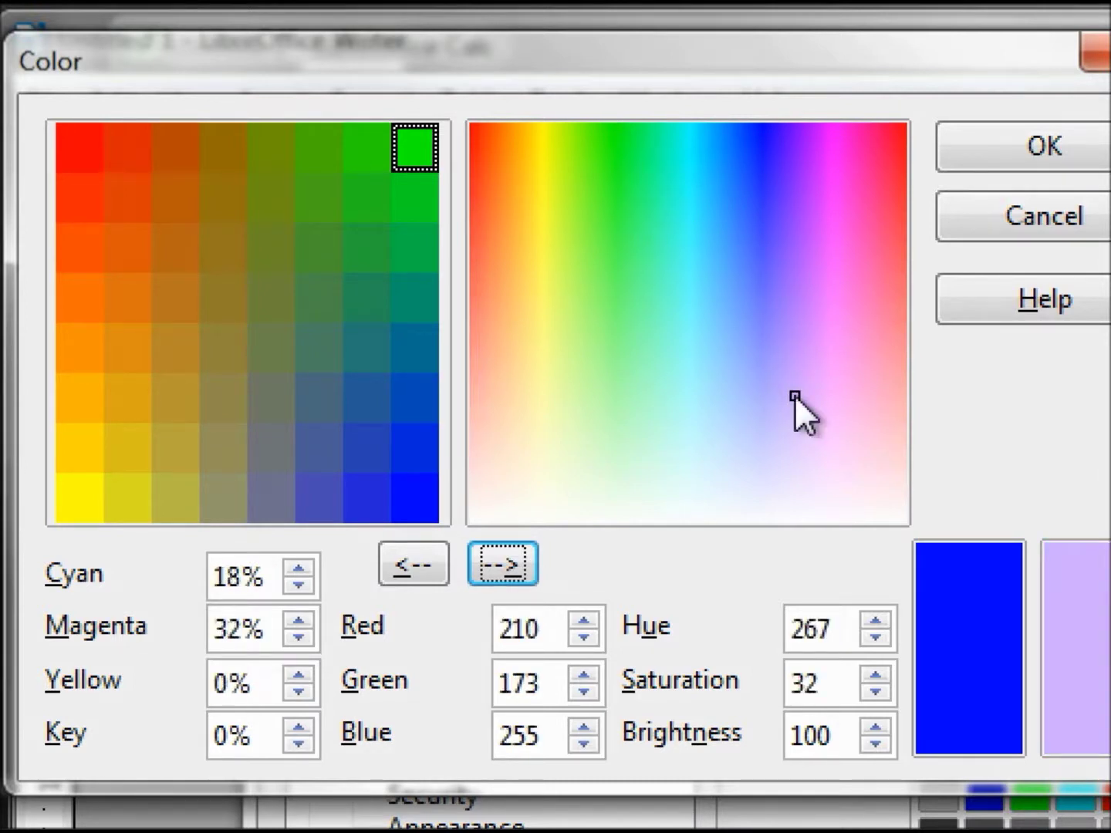
Regenerate the shade grid, move the new colour to near-white RGB 252, 249, 255, and regenerate pale tints.
{"action": "left_click", "coordinate": [412, 564]}
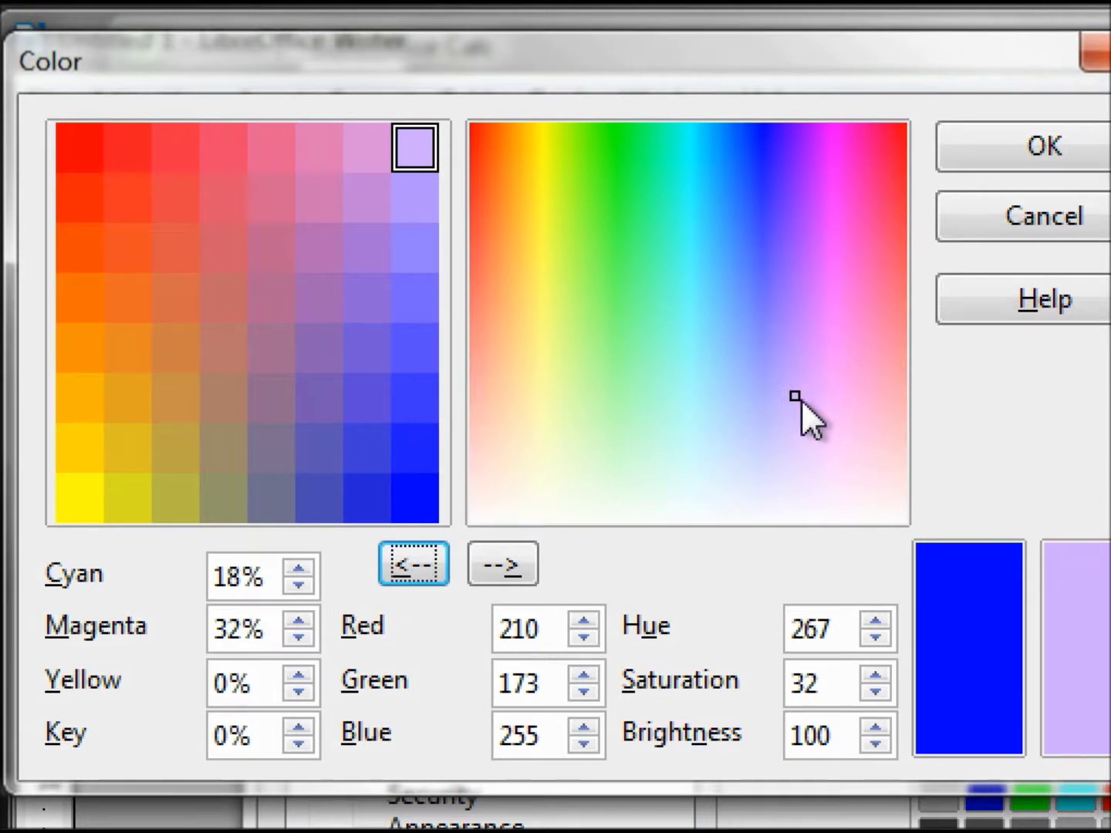
{"action": "left_click_drag", "start_coordinate": [793, 395], "coordinate": [801, 515]}
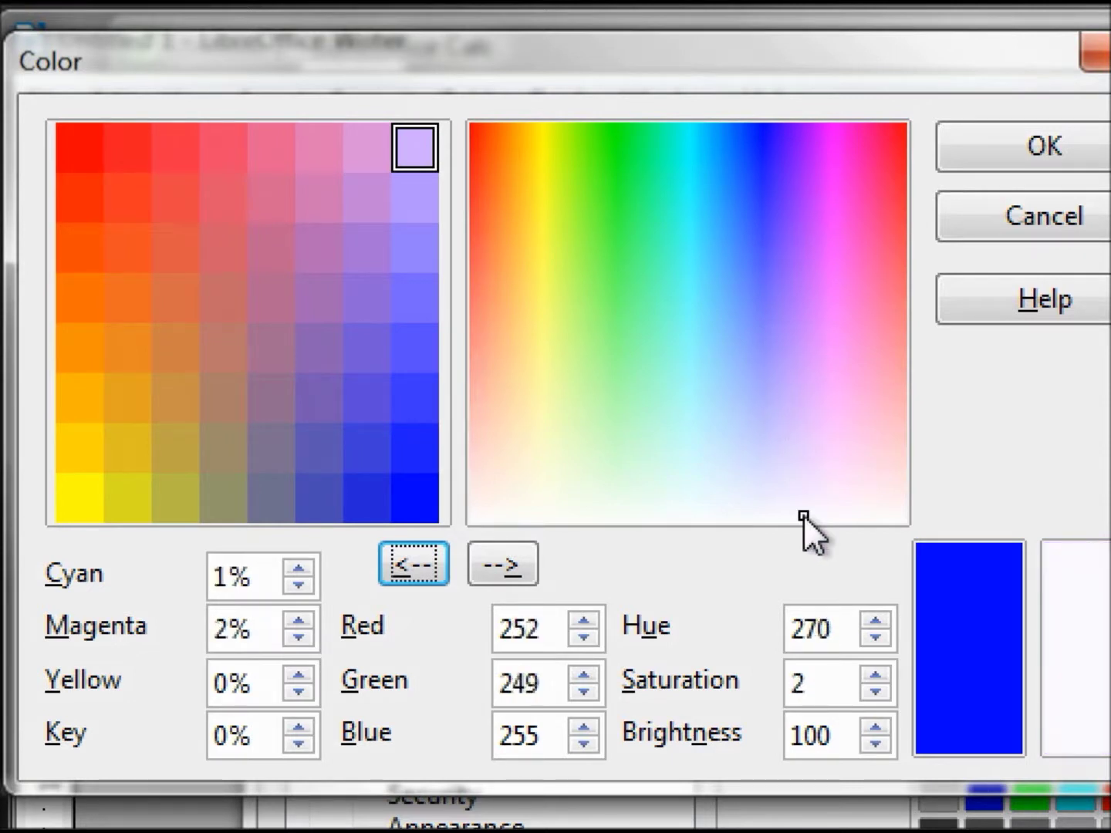
{"action": "left_click", "coordinate": [415, 497]}
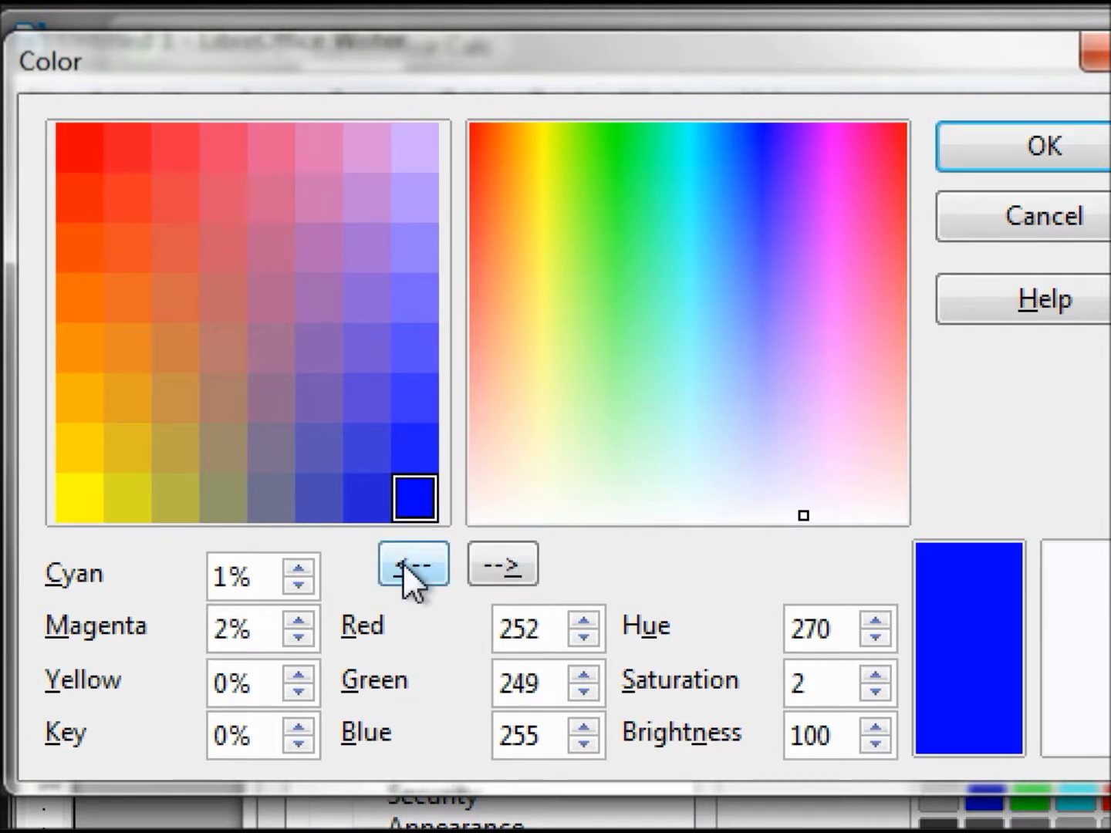
{"action": "left_click", "coordinate": [402, 562]}
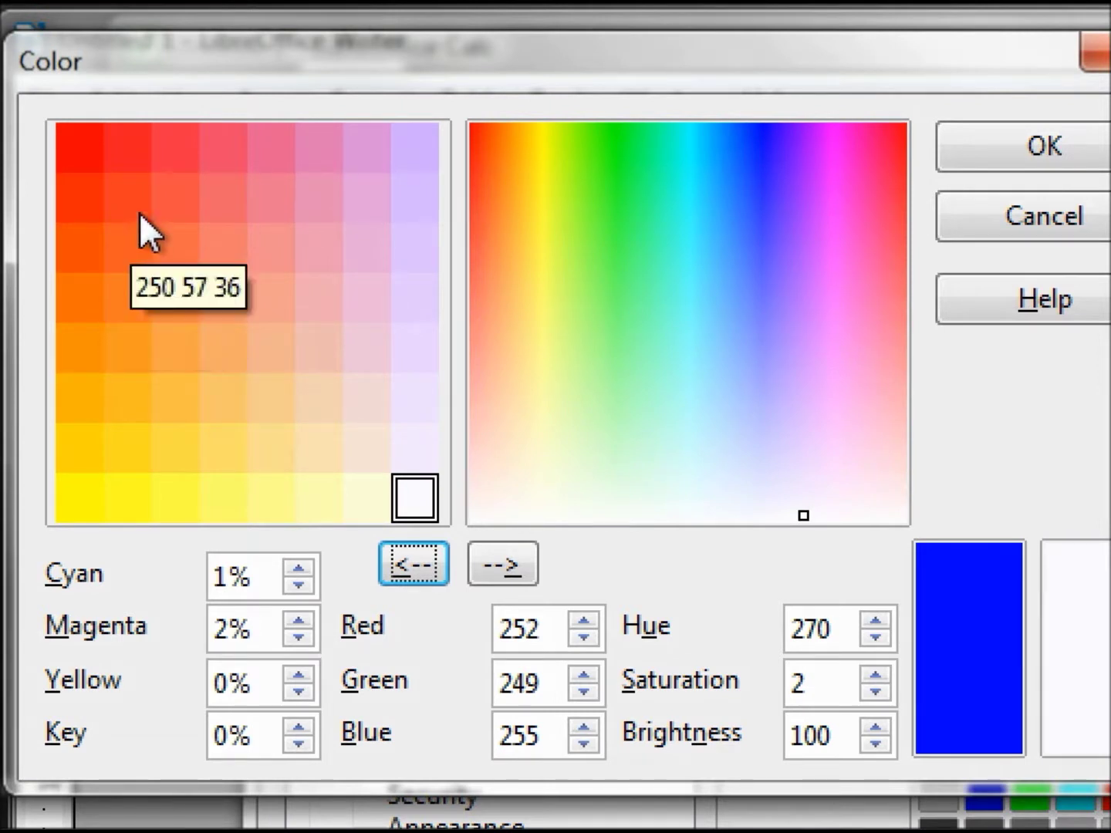
Try the orange palette shade as the new colour and adjust its brightness.
{"action": "left_click", "coordinate": [164, 340]}
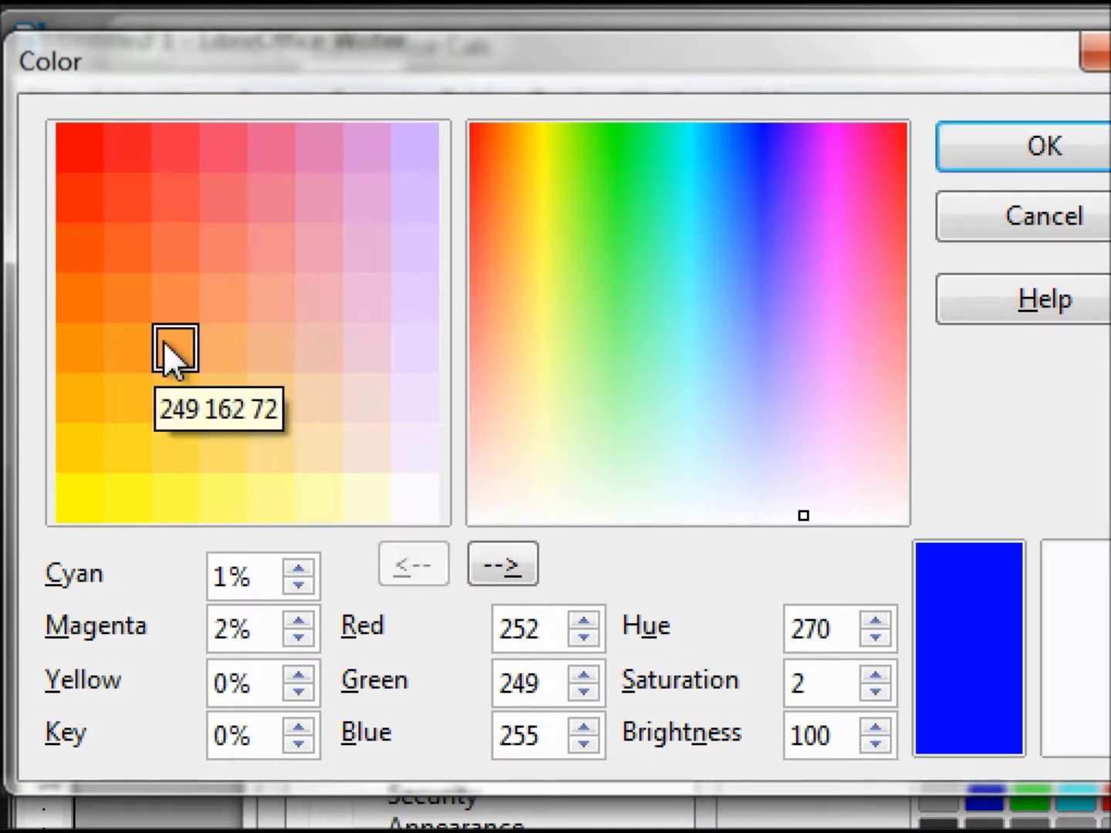
{"action": "left_click", "coordinate": [498, 566]}
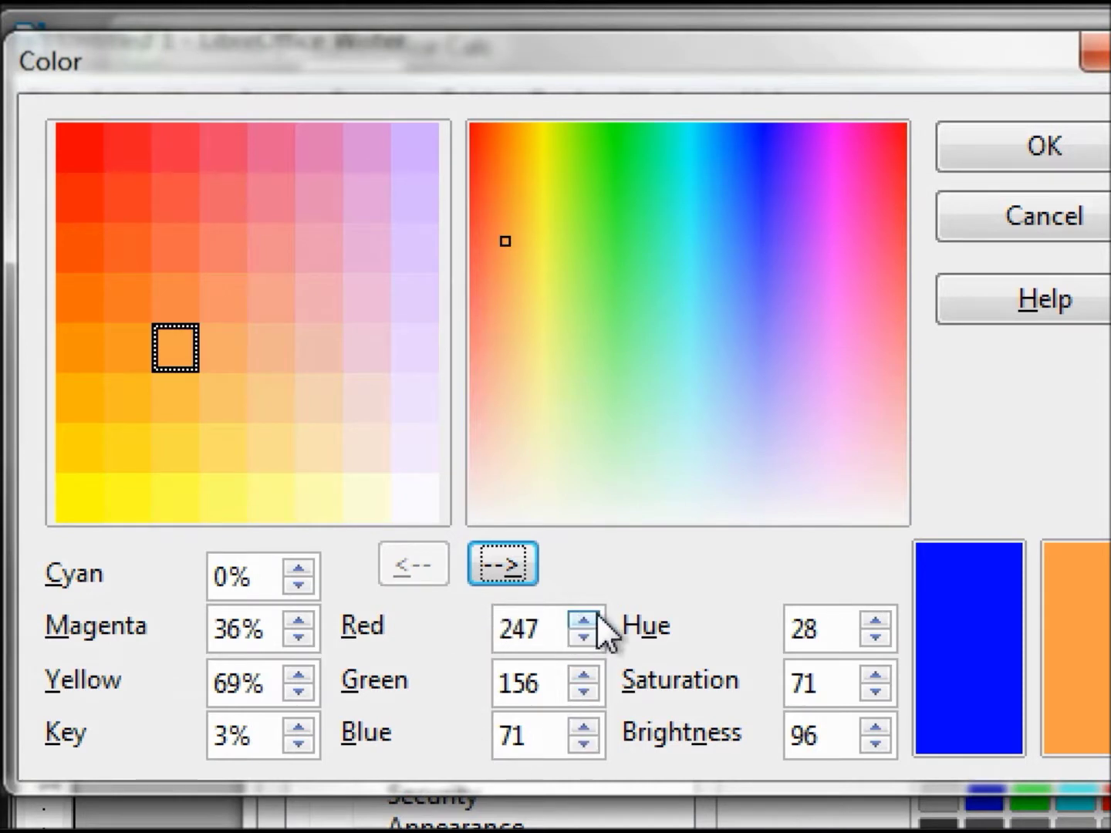
{"action": "left_click", "coordinate": [874, 728]}
{"action": "left_click", "coordinate": [874, 728]}
{"action": "left_click", "coordinate": [874, 727]}
{"action": "left_click", "coordinate": [874, 728]}
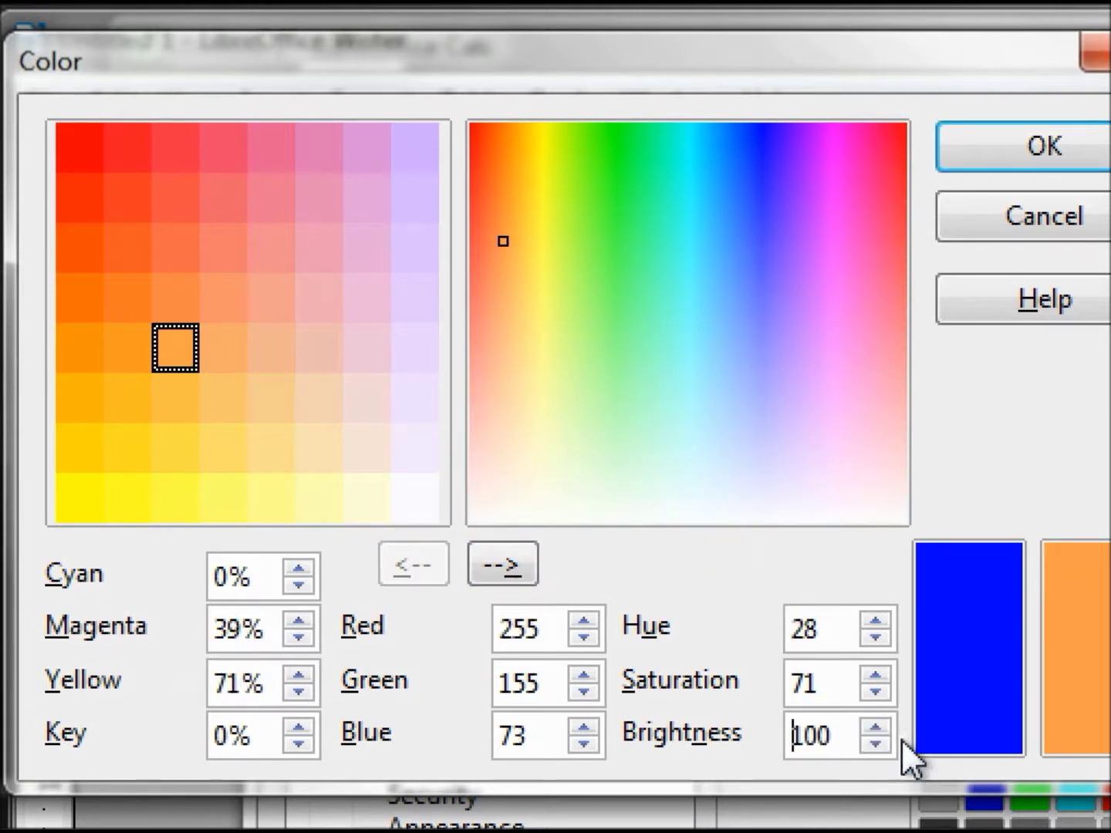
{"action": "left_click_drag", "start_coordinate": [878, 740], "coordinate": [877, 739]}
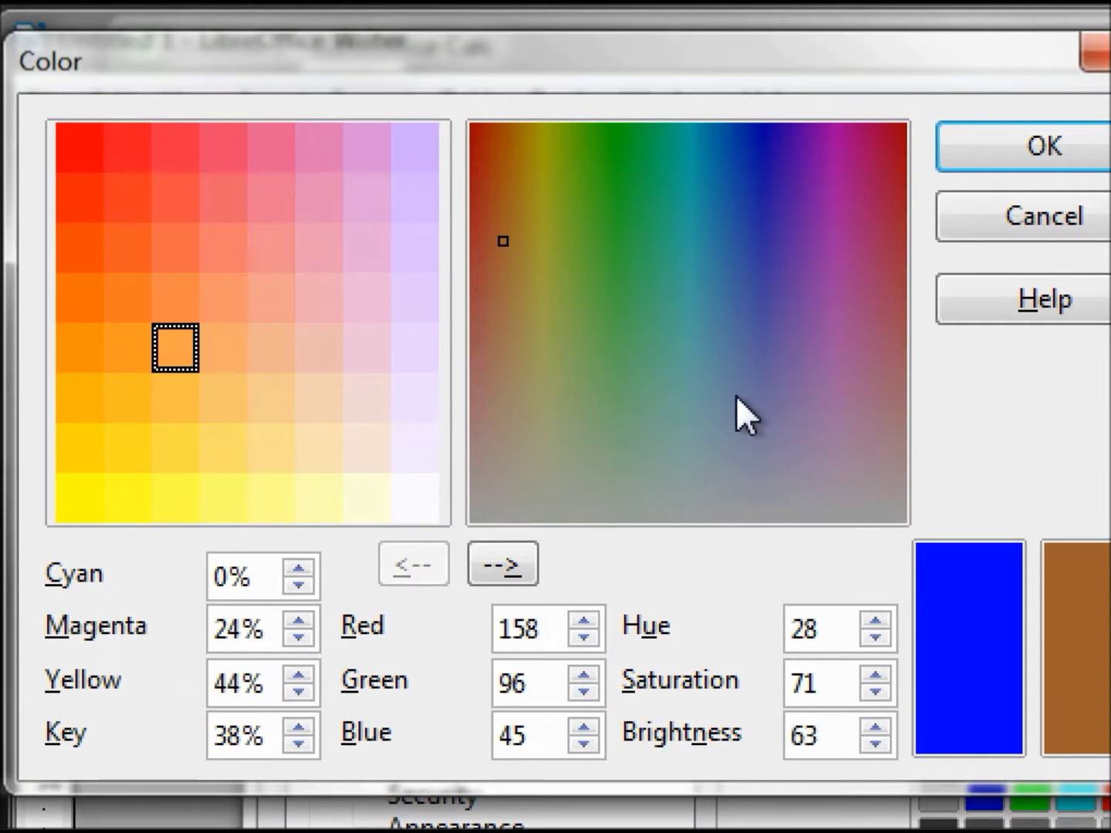
Load the near-white cell, tint it to light blue RGB 173, 188, 255, and accept with OK.
{"action": "mouse_move", "coordinate": [491, 244]}
{"action": "left_mouse_down"}
{"action": "mouse_move", "coordinate": [691, 536]}
{"action": "mouse_move", "coordinate": [727, 302]}
{"action": "mouse_move", "coordinate": [751, 441]}
{"action": "left_mouse_up"}
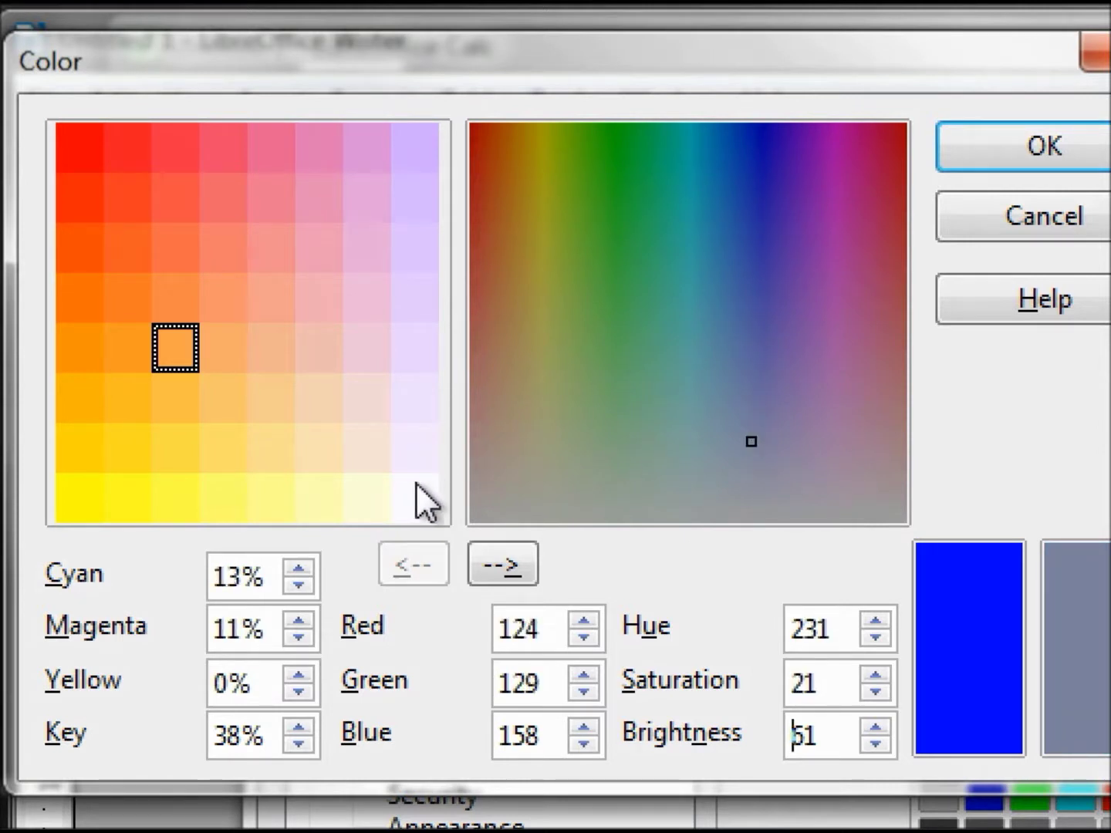
{"action": "left_click", "coordinate": [424, 506]}
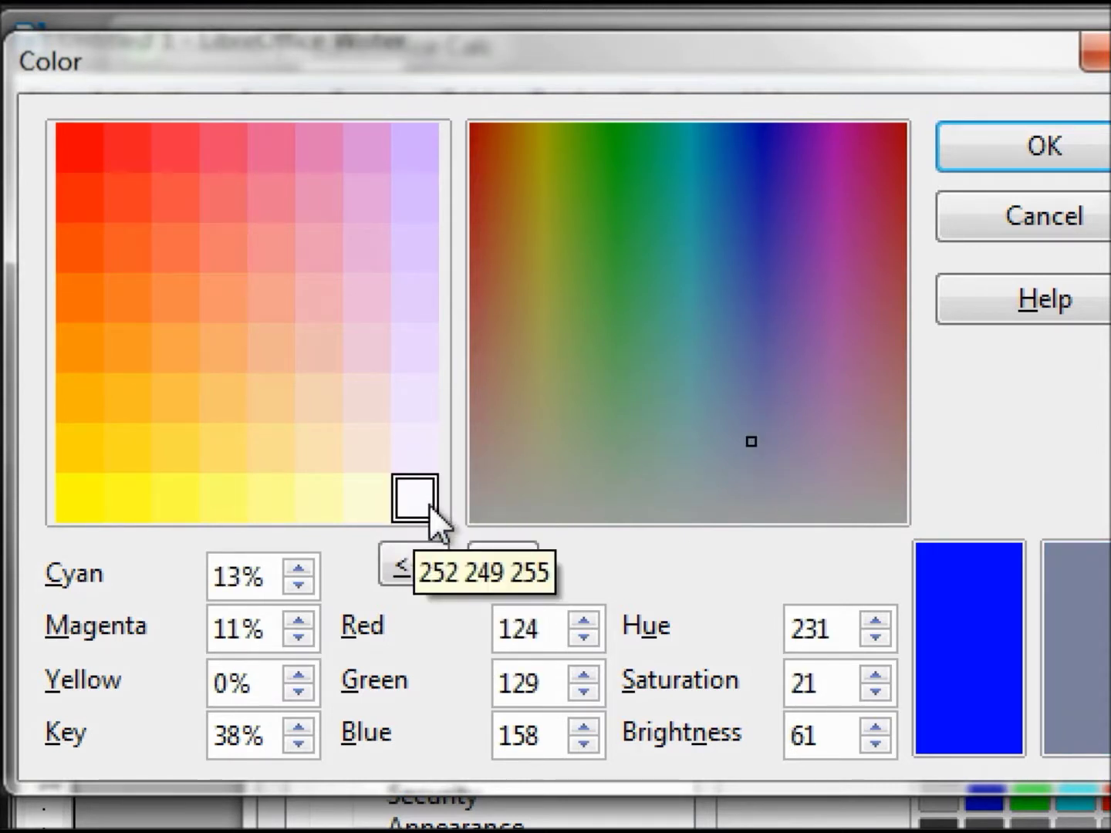
{"action": "left_click", "coordinate": [484, 565]}
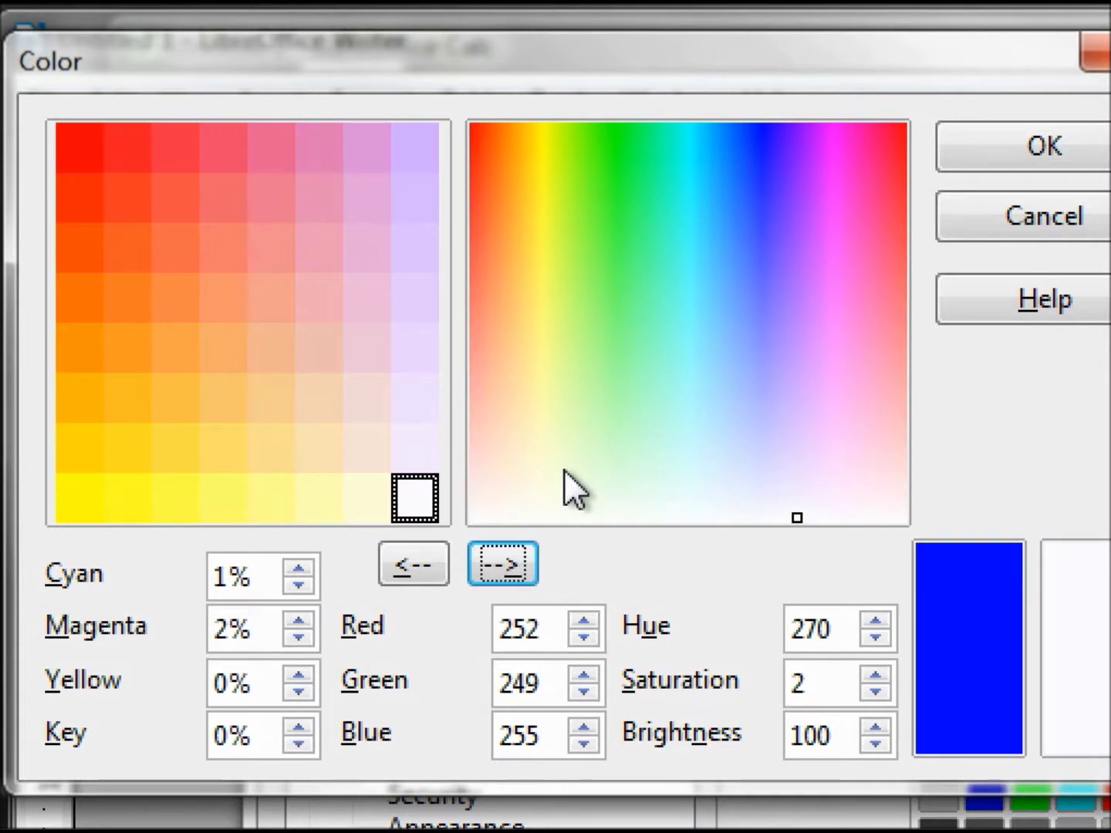
{"action": "mouse_move", "coordinate": [796, 518]}
{"action": "left_mouse_down"}
{"action": "mouse_move", "coordinate": [772, 467]}
{"action": "mouse_move", "coordinate": [773, 402]}
{"action": "mouse_move", "coordinate": [748, 398]}
{"action": "left_mouse_up"}
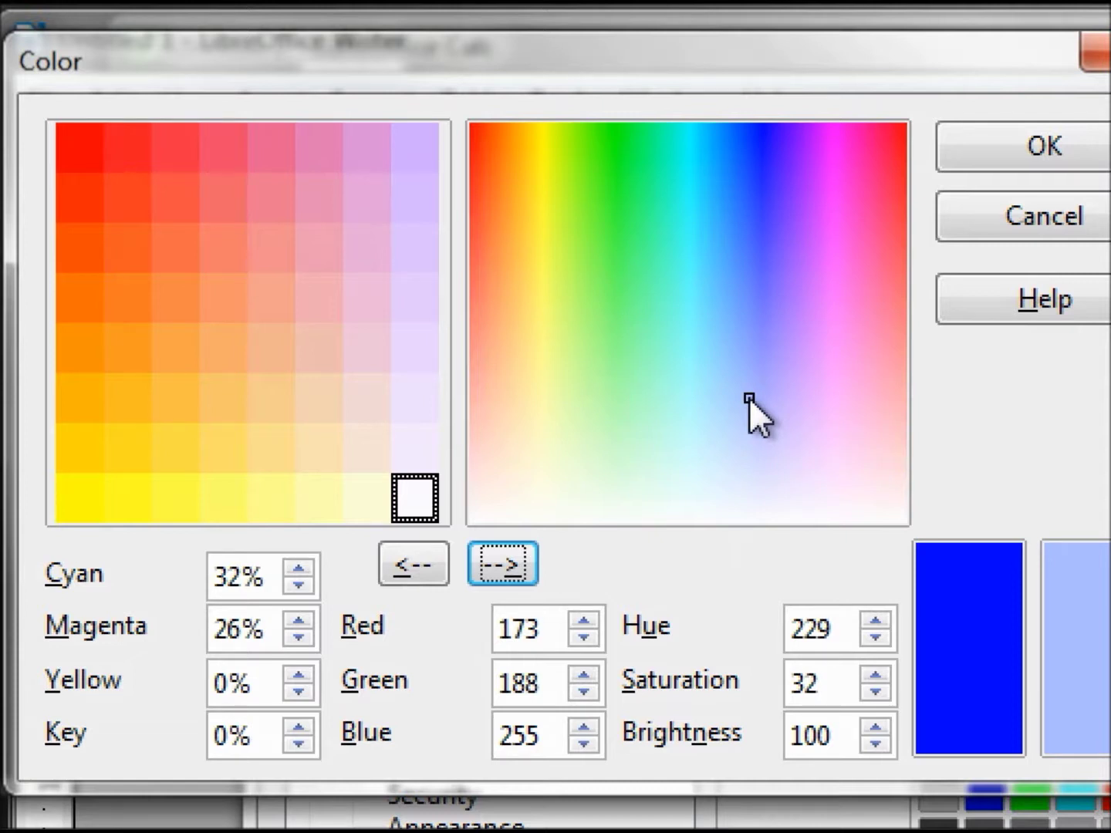
{"action": "left_click", "coordinate": [983, 141]}
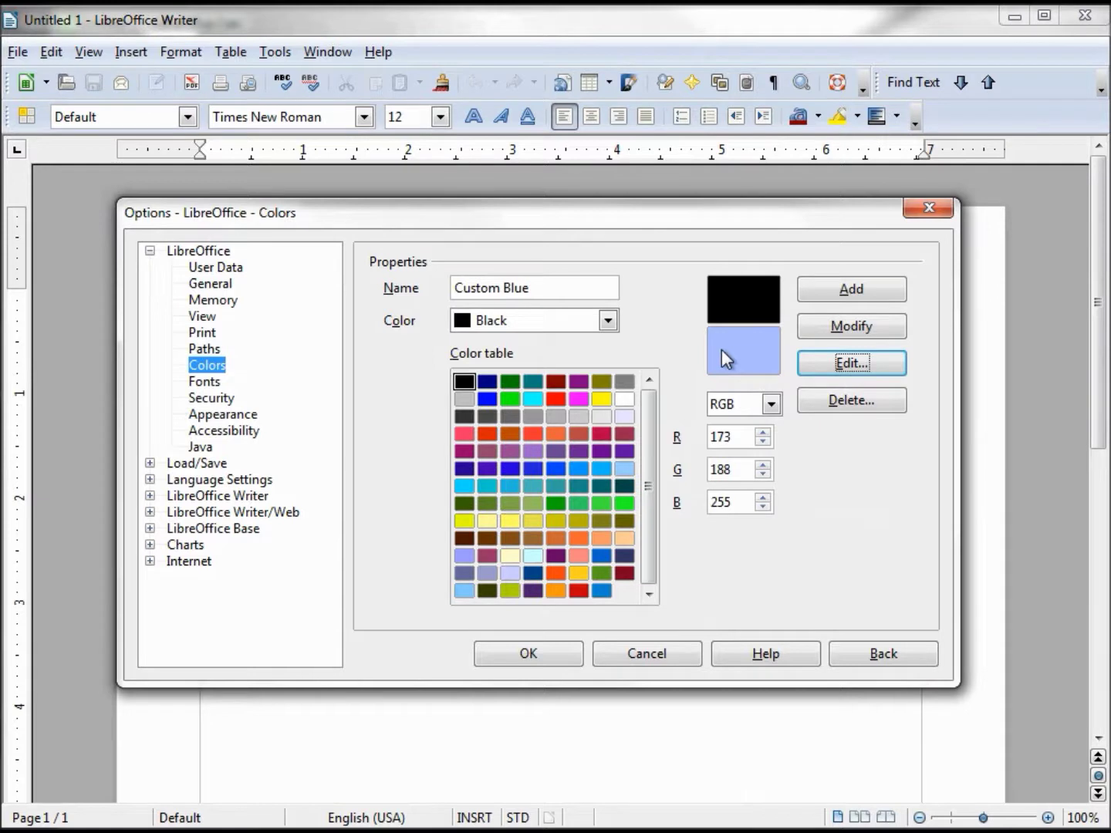
Add Custom Blue (RGB 173, 188, 255) to the table, verify it, and select 'Blue' in the name.
{"action": "left_click", "coordinate": [851, 289]}
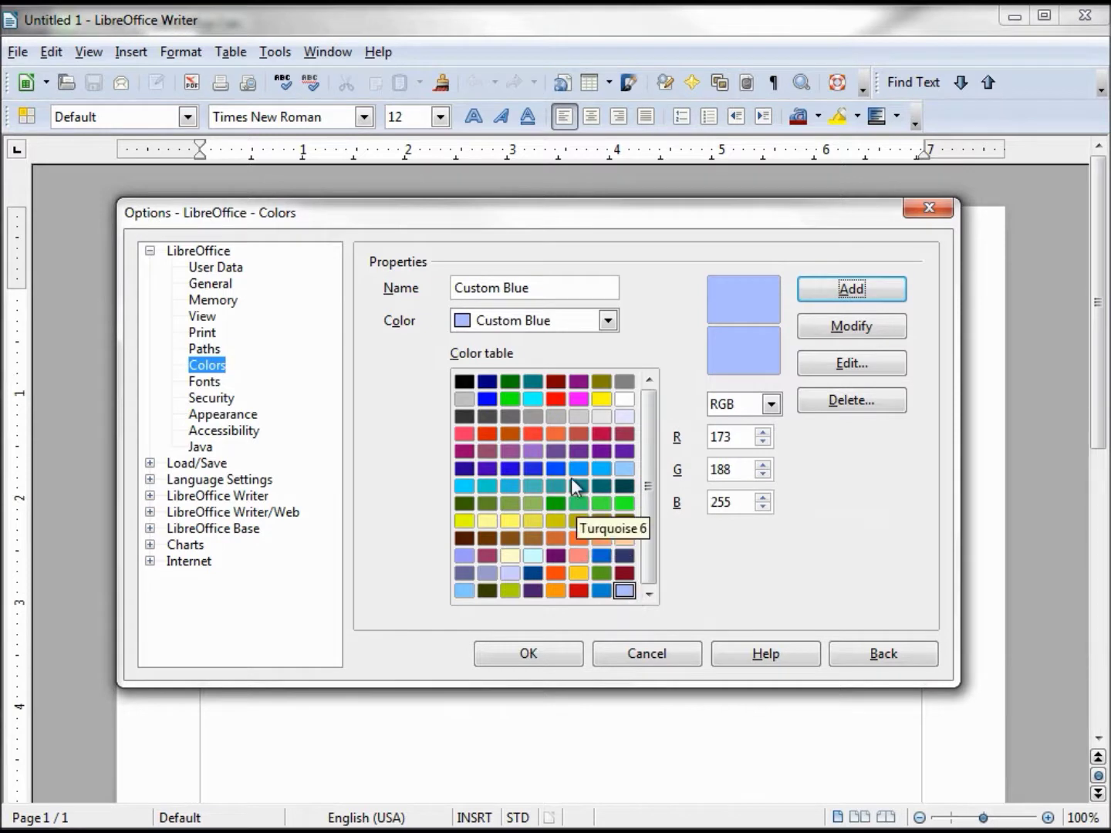
{"action": "left_click", "coordinate": [463, 379]}
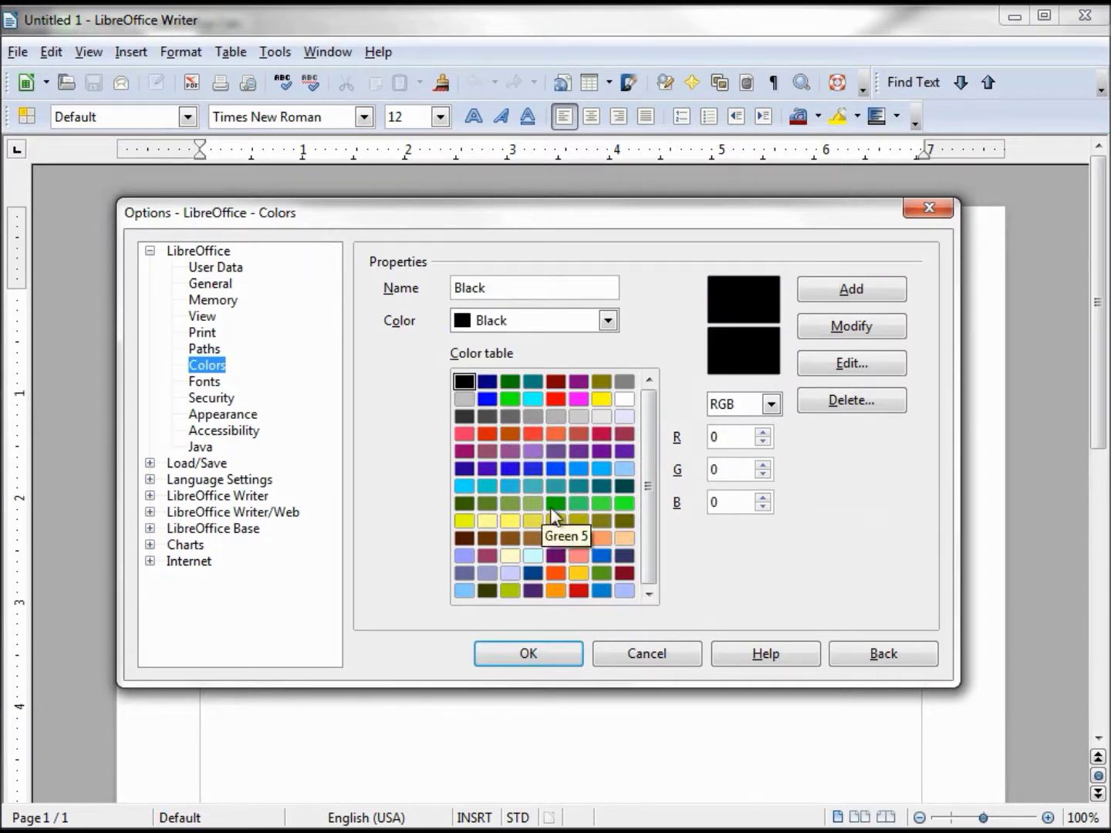
{"action": "left_click", "coordinate": [625, 592]}
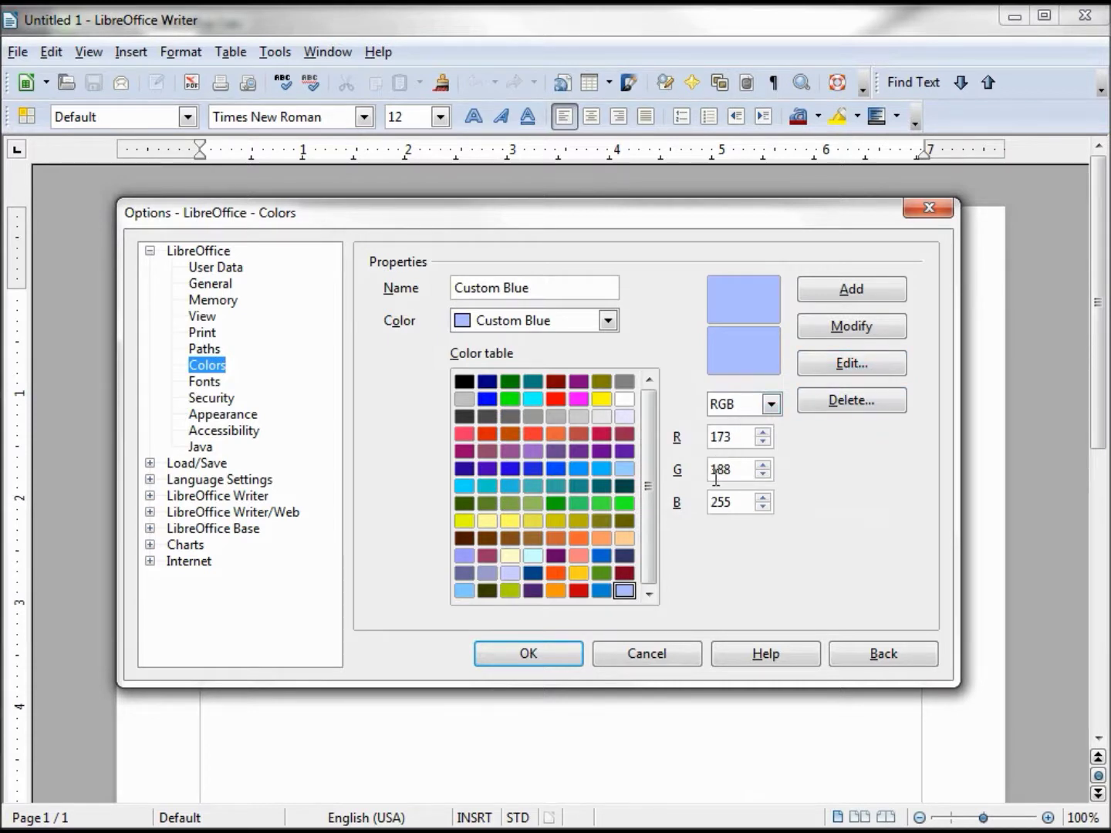
{"action": "left_click_drag", "start_coordinate": [540, 287], "coordinate": [499, 276]}
Load Red 1, rename it 'Custom Red', set G and B to 200 (RGB 255, 200, 200), and add it.
{"action": "left_click", "coordinate": [466, 434]}
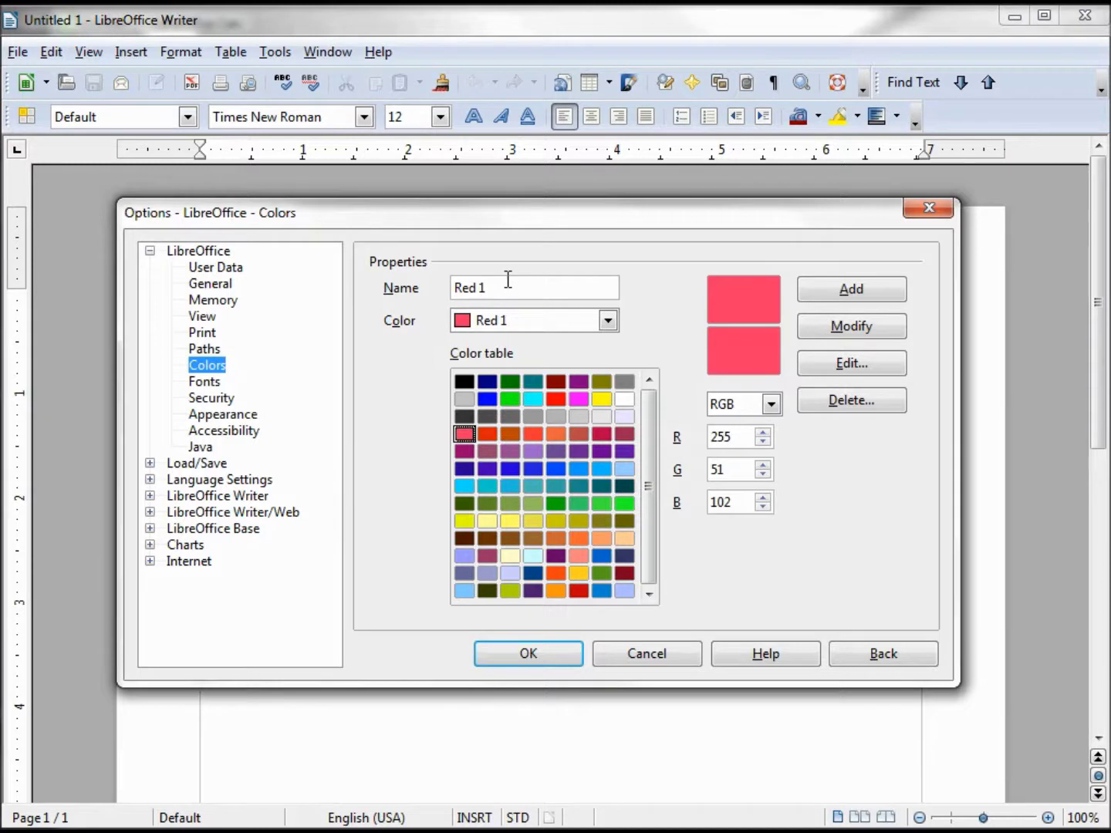
{"action": "left_click_drag", "start_coordinate": [509, 283], "coordinate": [411, 292]}
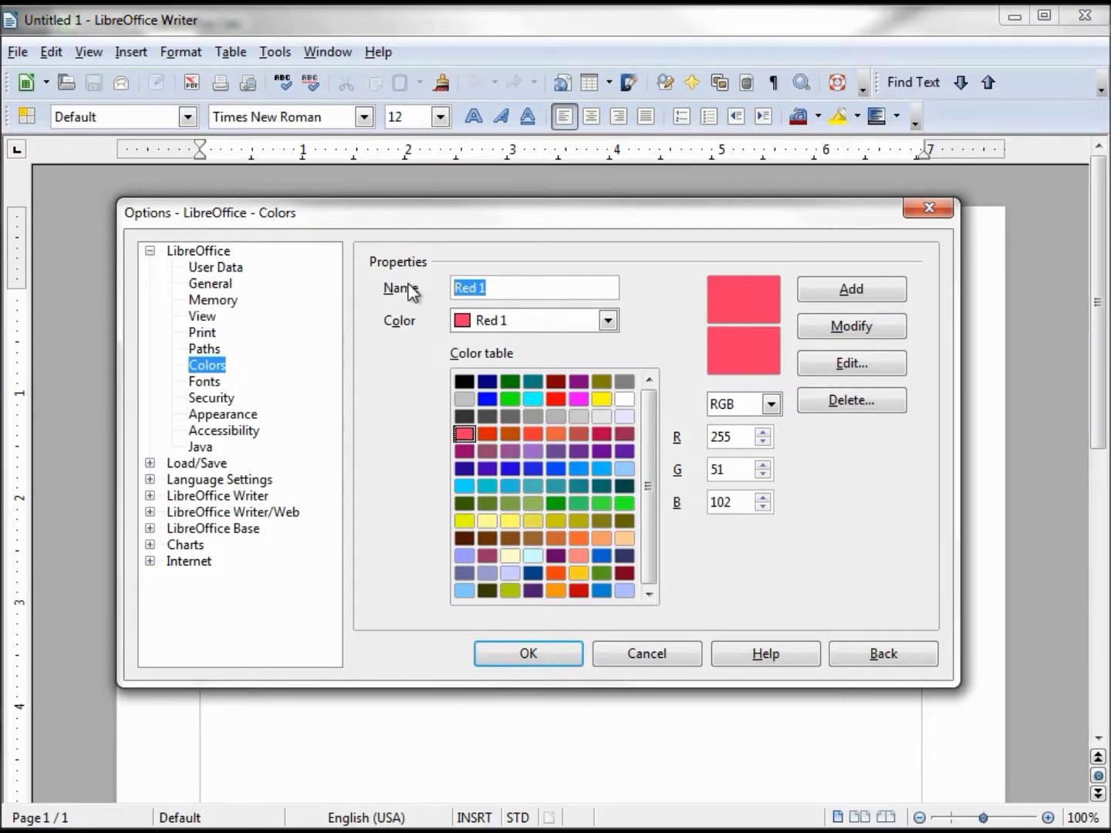
{"action": "type", "text": "Custom Red"}
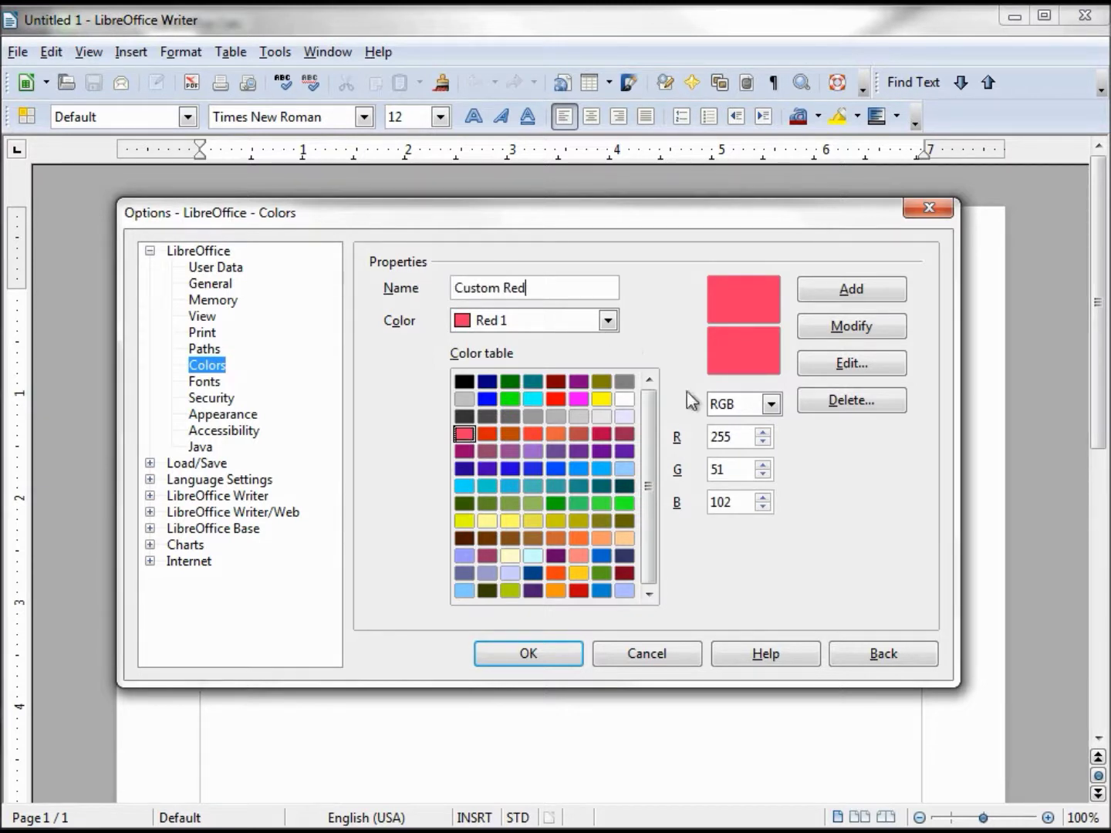
{"action": "left_click_drag", "start_coordinate": [740, 466], "coordinate": [699, 469]}
{"action": "type", "text": "200"}
{"action": "key", "text": "Tab"}
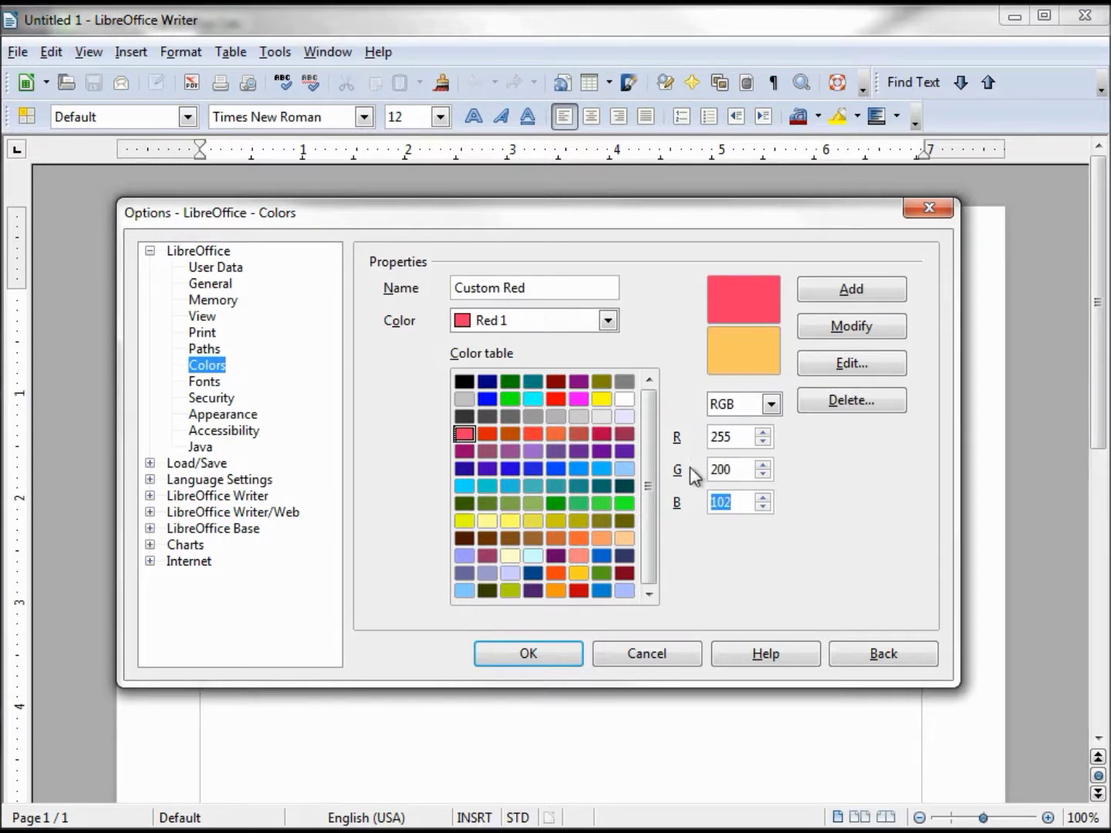
{"action": "type", "text": "200"}
{"action": "key", "text": "Tab"}
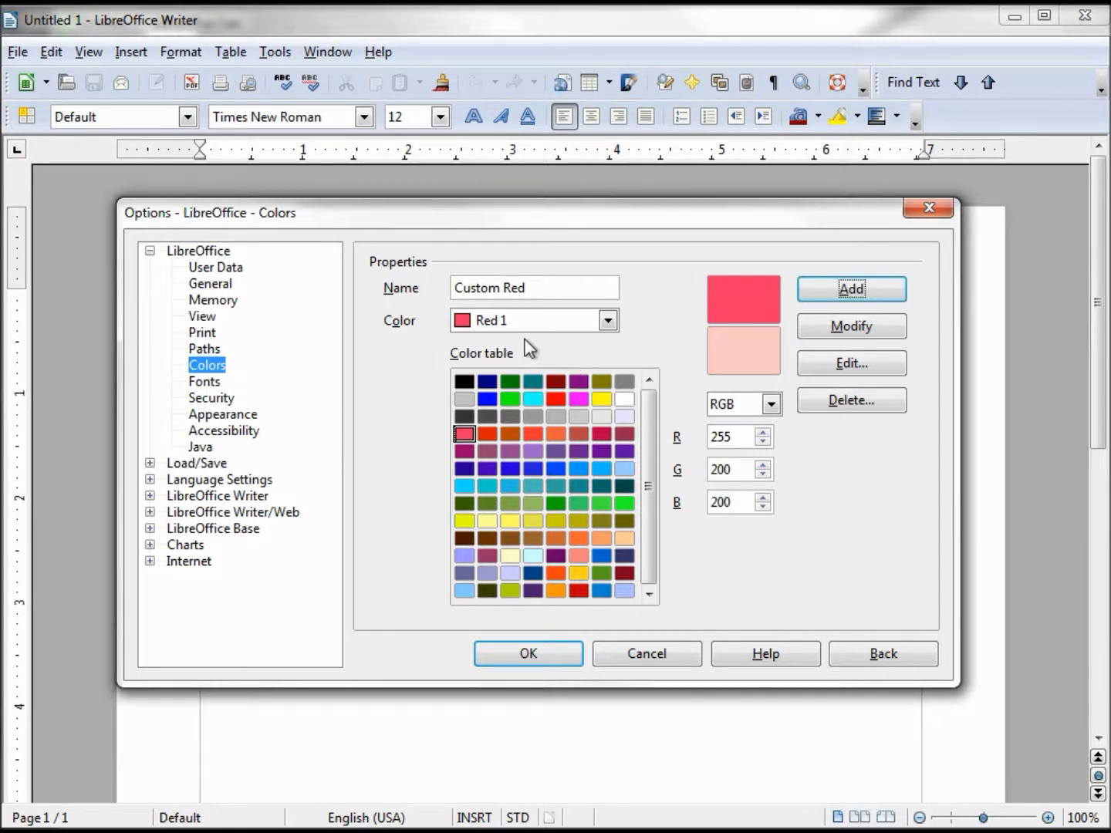
{"action": "left_click", "coordinate": [869, 288]}
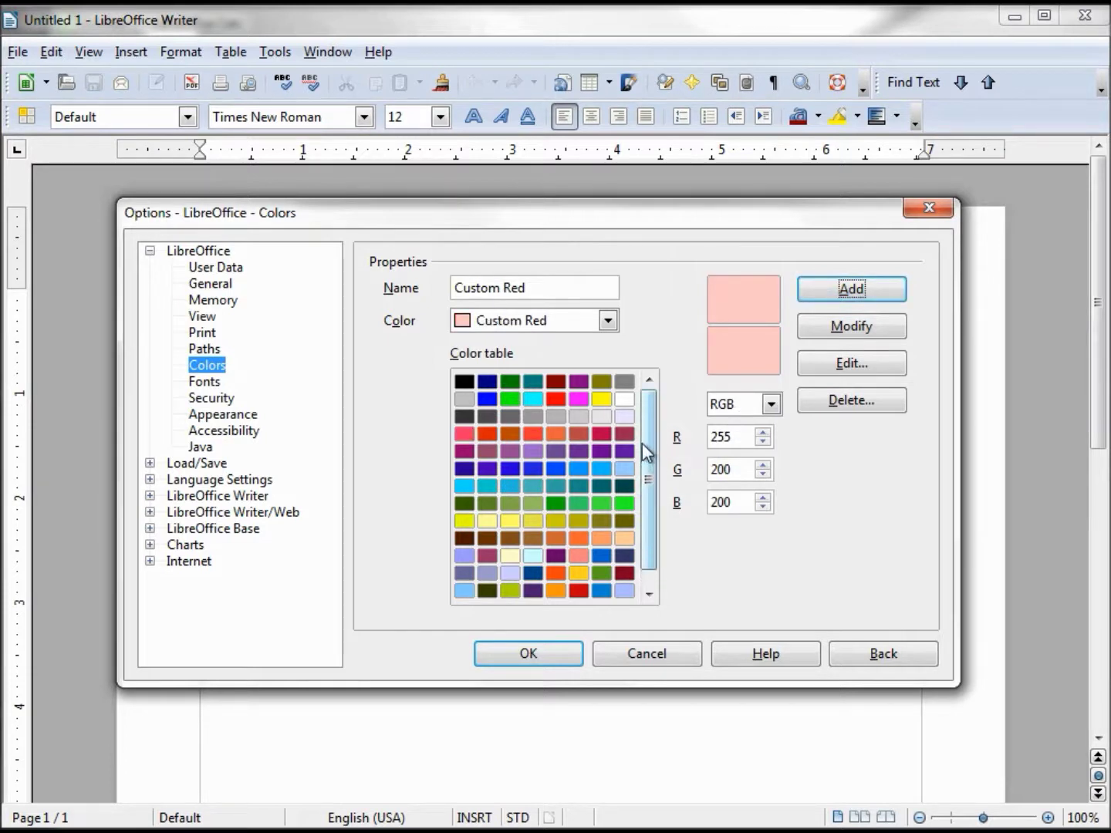
Scroll the colour table, select Custom Blue, and delete it with confirmation.
{"action": "scroll", "coordinate": [642, 442], "scroll_direction": "down", "scroll_amount": 1}
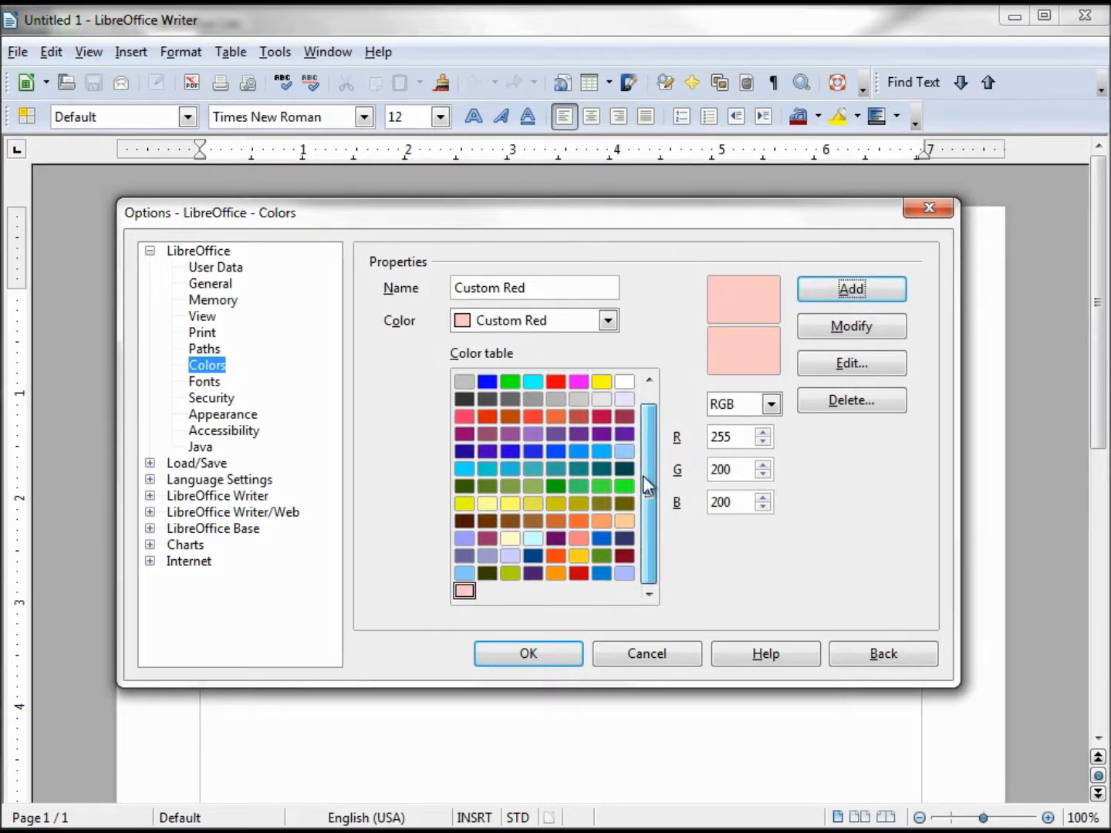
{"action": "left_click", "coordinate": [461, 593]}
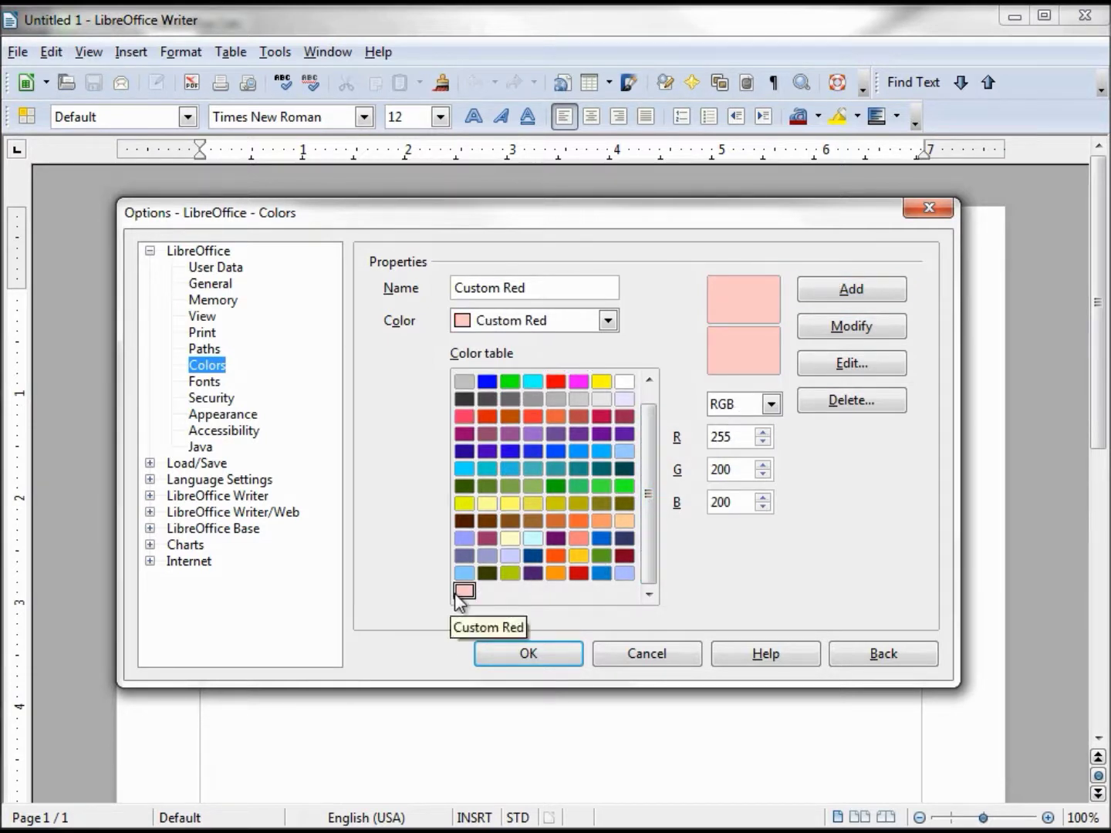
{"action": "left_click", "coordinate": [627, 573]}
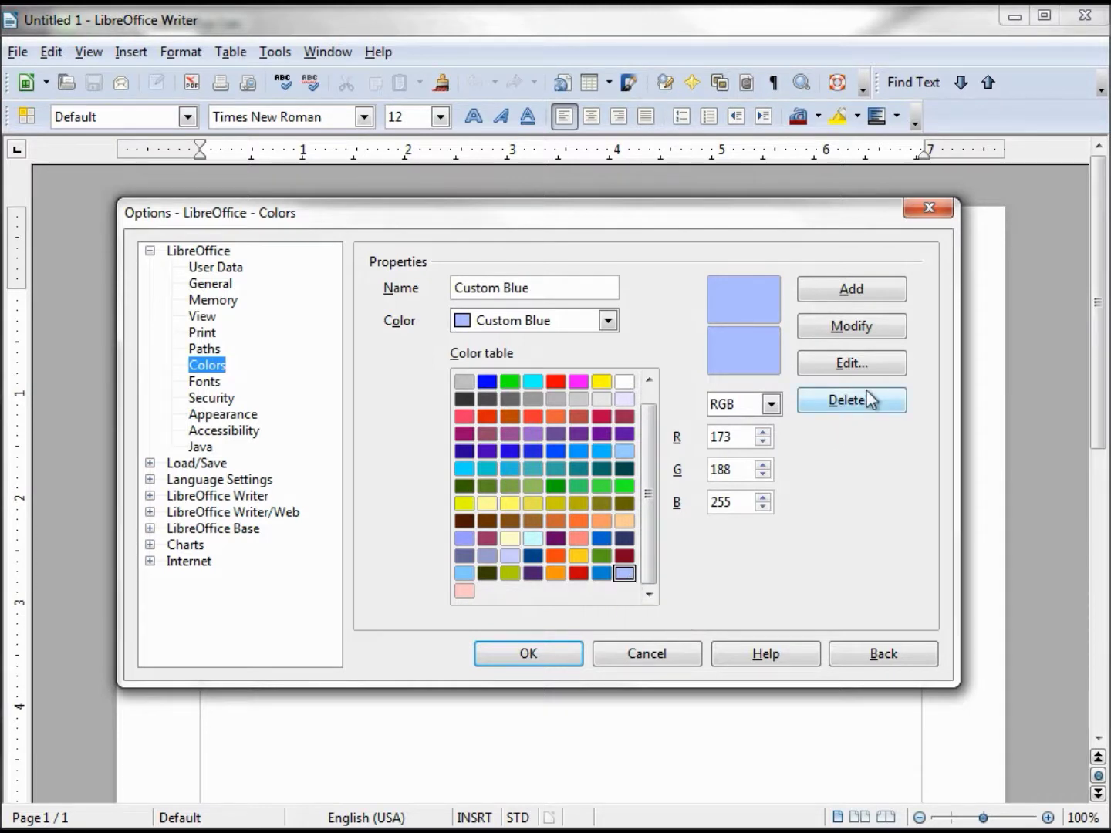
{"action": "left_click", "coordinate": [872, 412]}
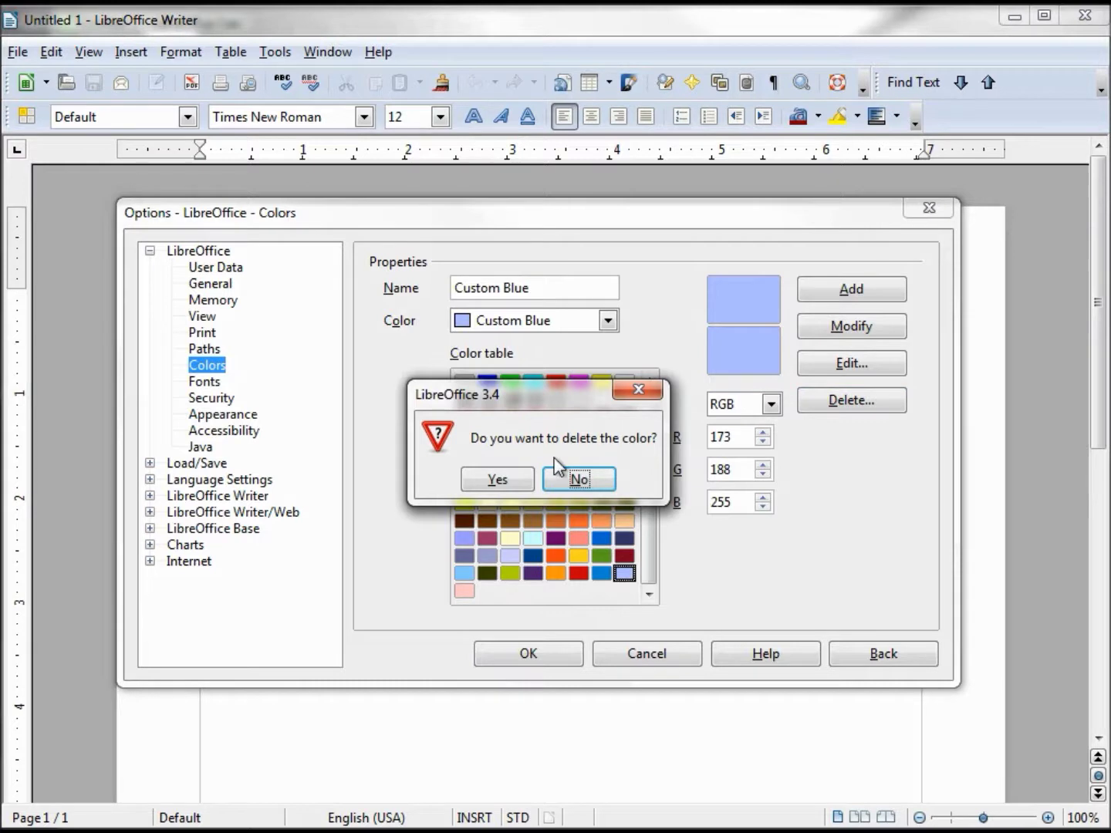
{"action": "left_click", "coordinate": [500, 481]}
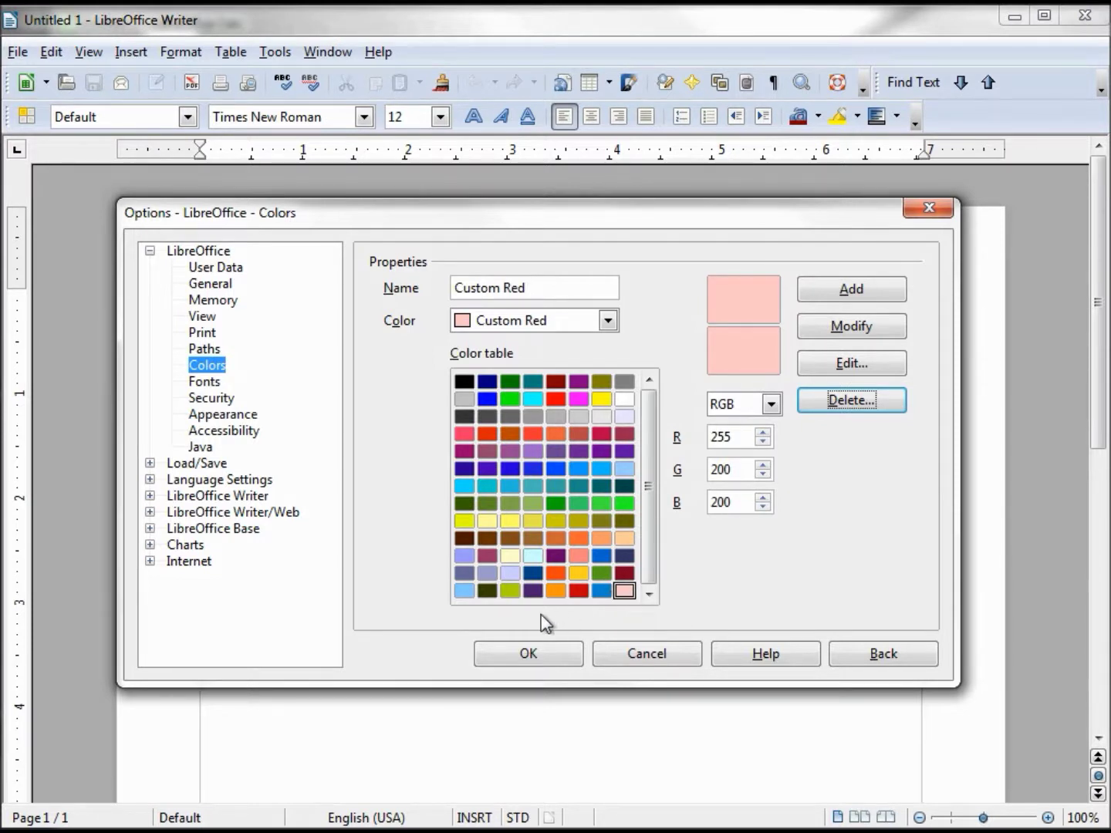
Close Options with OK and open the Background Color dropdown to see Custom Red.
{"action": "left_click", "coordinate": [541, 652]}
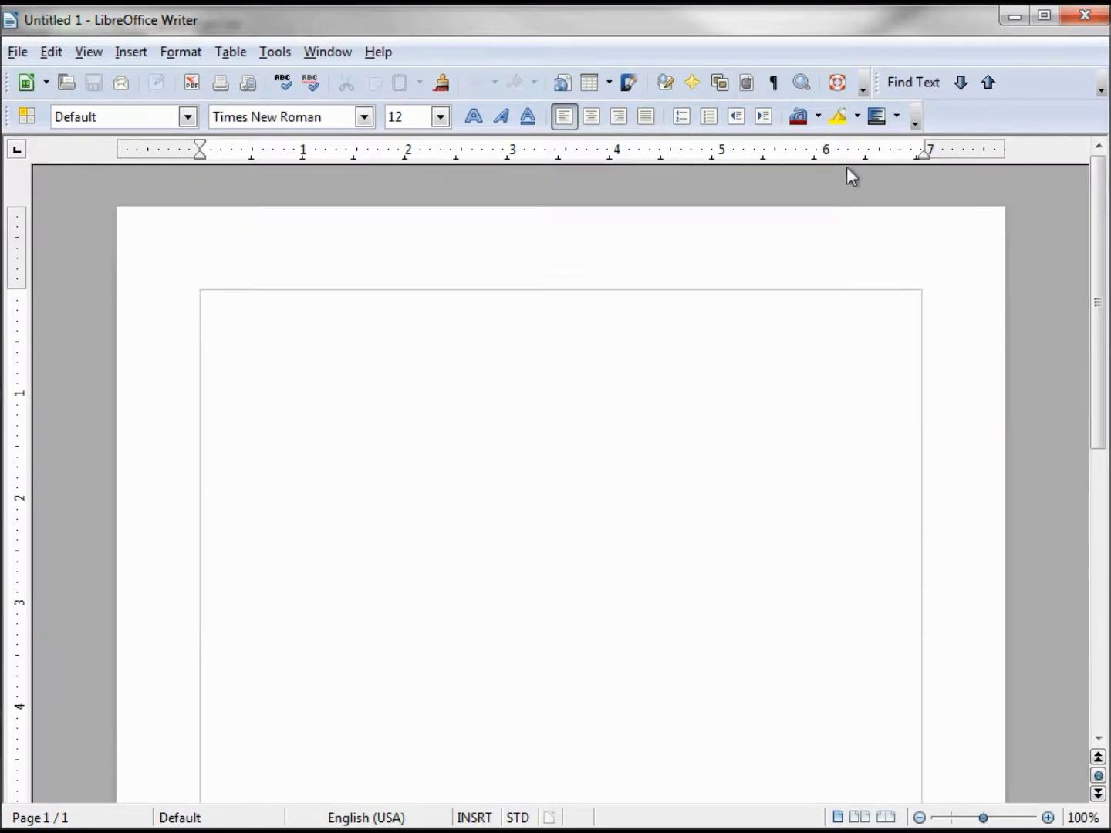
{"action": "left_click", "coordinate": [898, 118]}
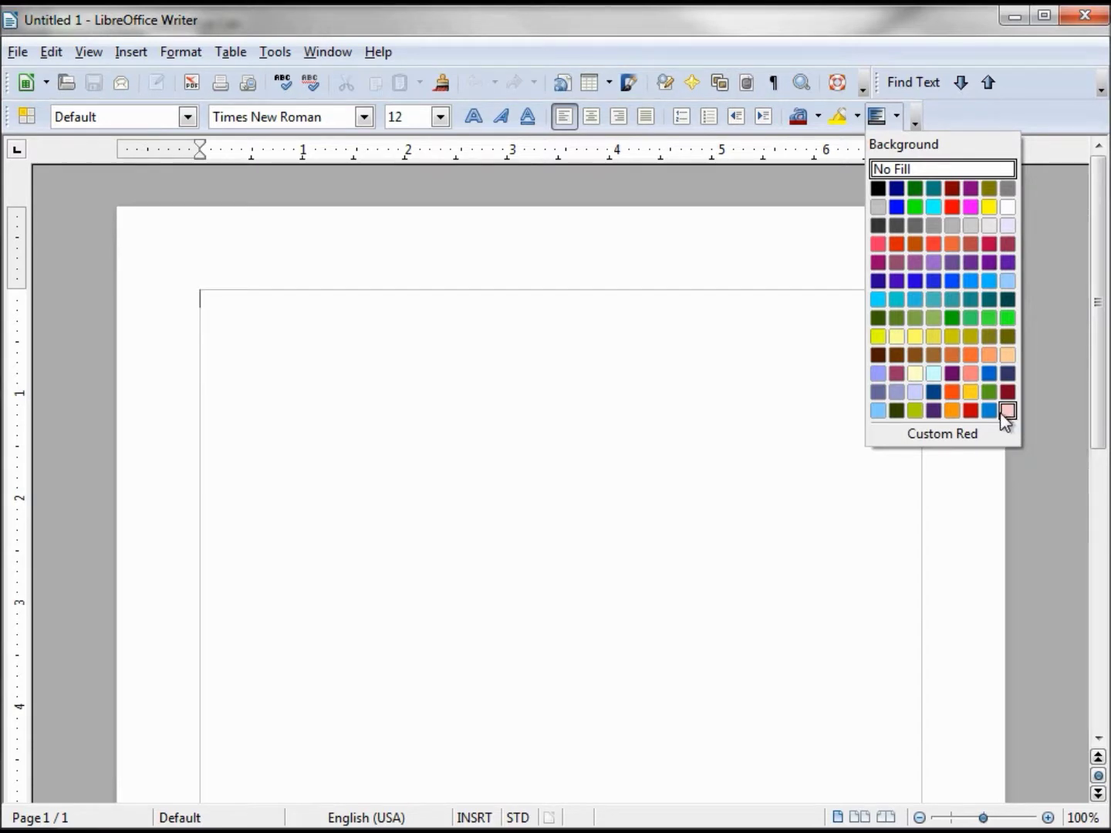
Go to the Colors page in Tools > Options and name a new colour Custom Blue.
{"action": "left_click", "coordinate": [268, 52]}
{"action": "left_click", "coordinate": [269, 53]}
{"action": "left_click", "coordinate": [323, 508]}
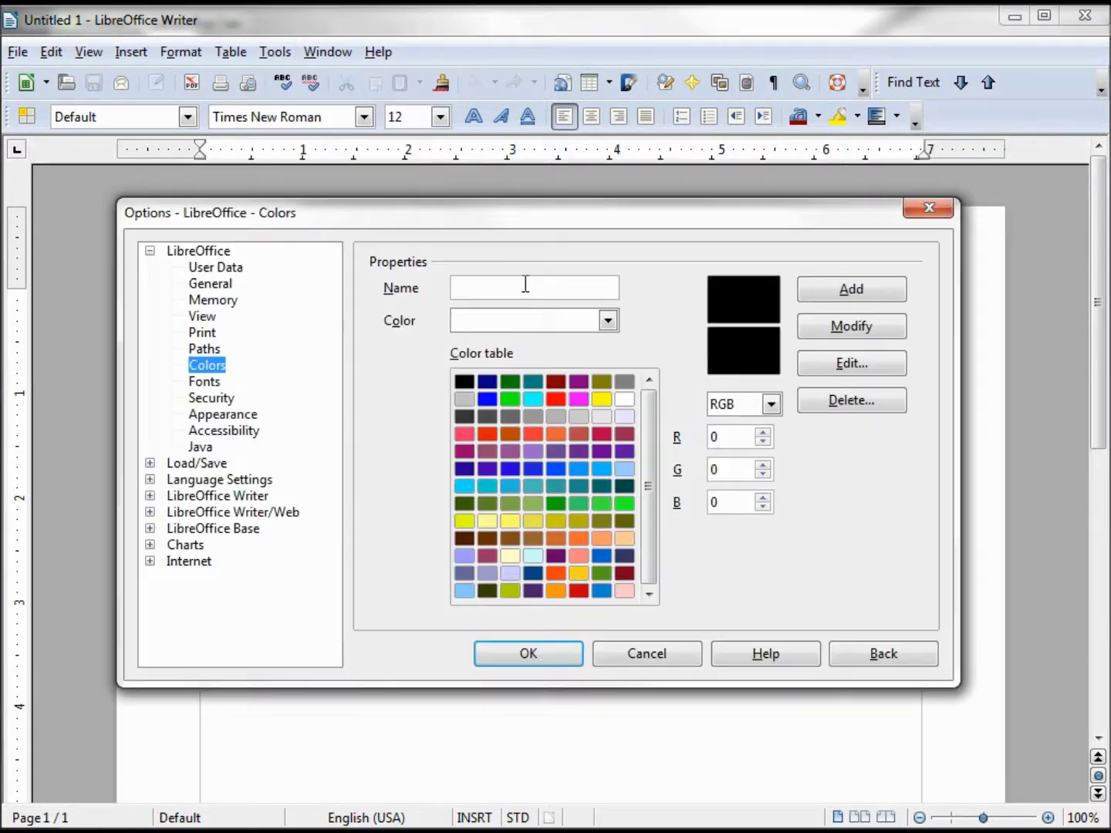
{"action": "left_click", "coordinate": [525, 285]}
{"action": "type", "text": "Custom Blue"}
Set Custom Blue to RGB 173/188/255, add it to the colour table and confirm.
{"action": "double_click", "coordinate": [714, 436]}
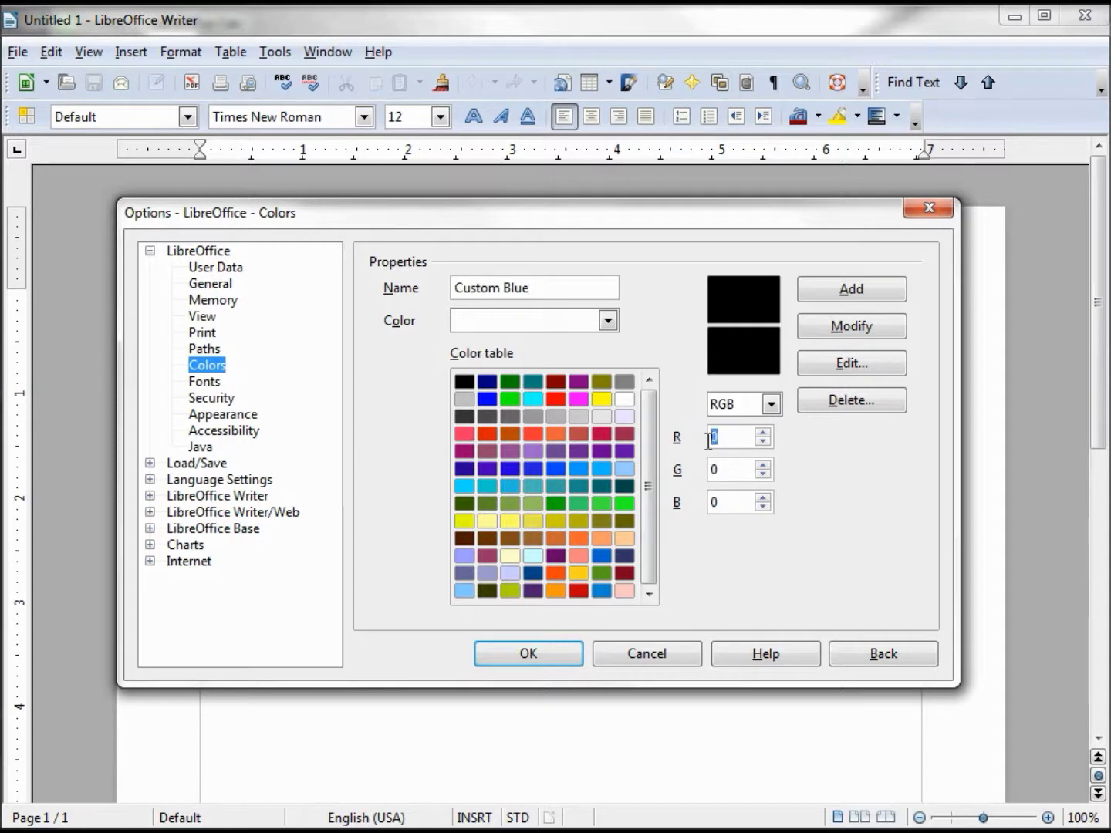
{"action": "type", "text": "173"}
{"action": "key", "text": "Tab"}
{"action": "type", "text": "188"}
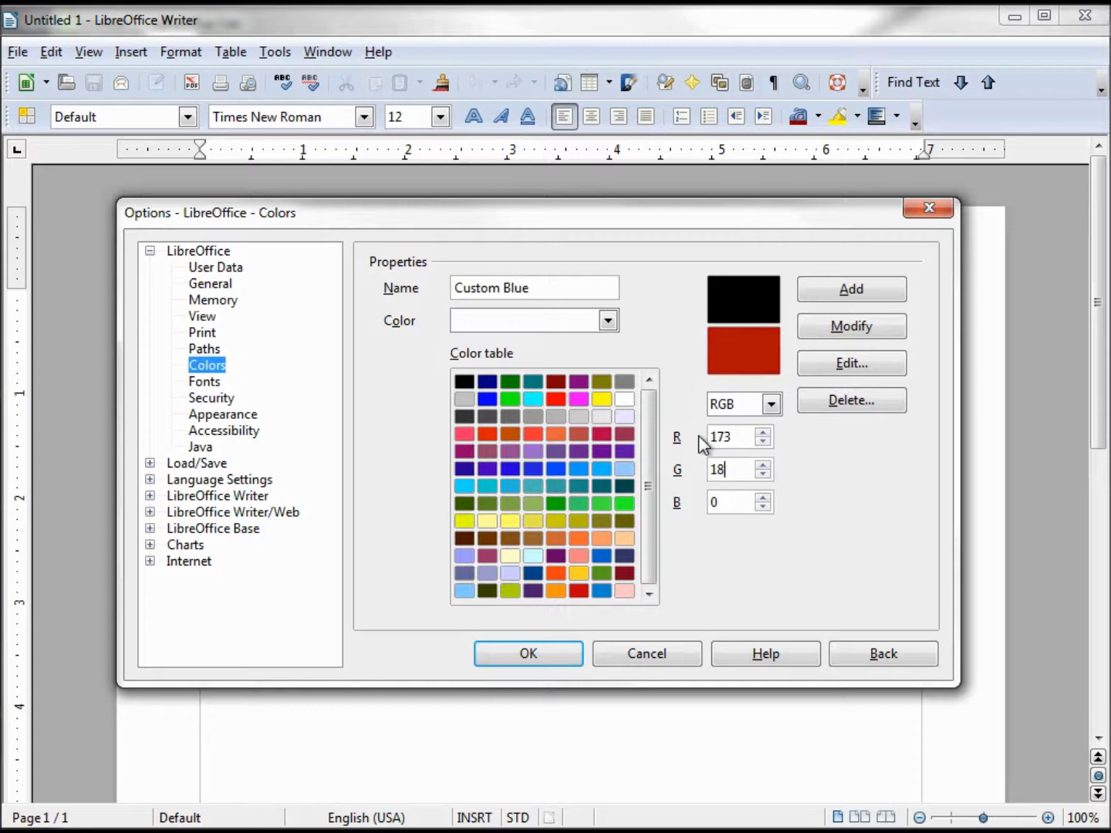
{"action": "key", "text": "Tab"}
{"action": "type", "text": "255"}
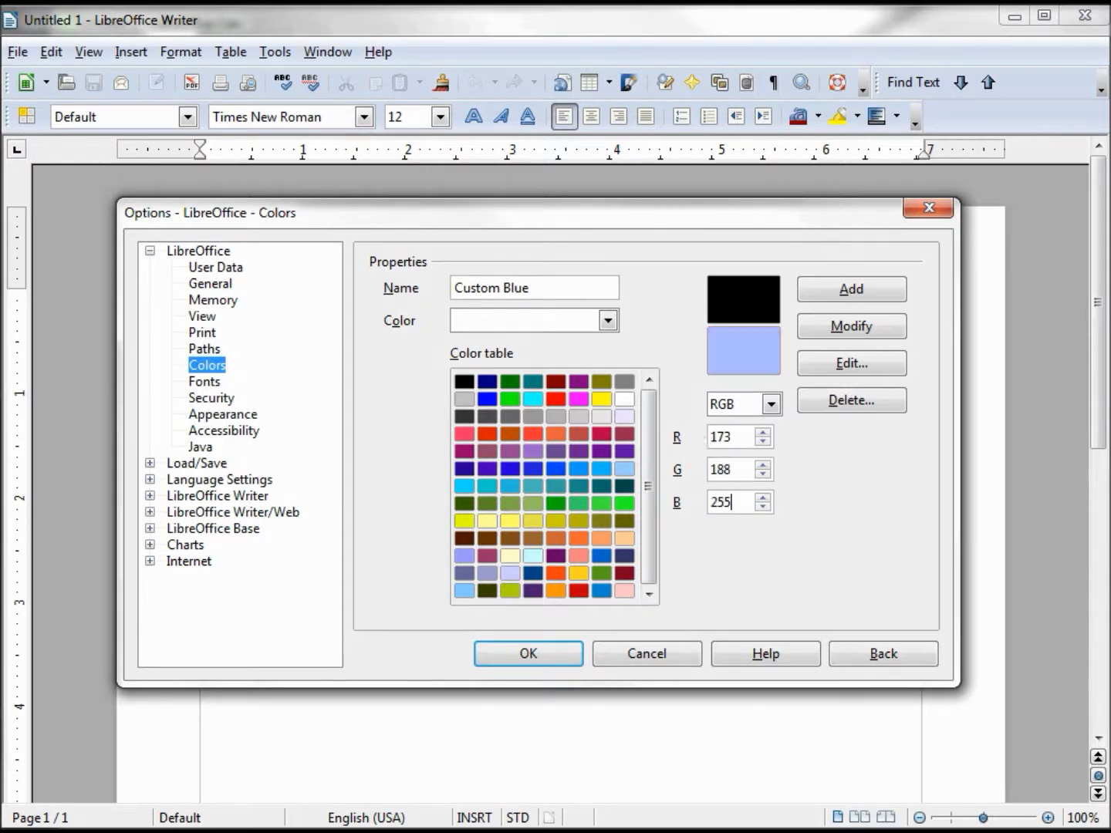
{"action": "left_click", "coordinate": [879, 295]}
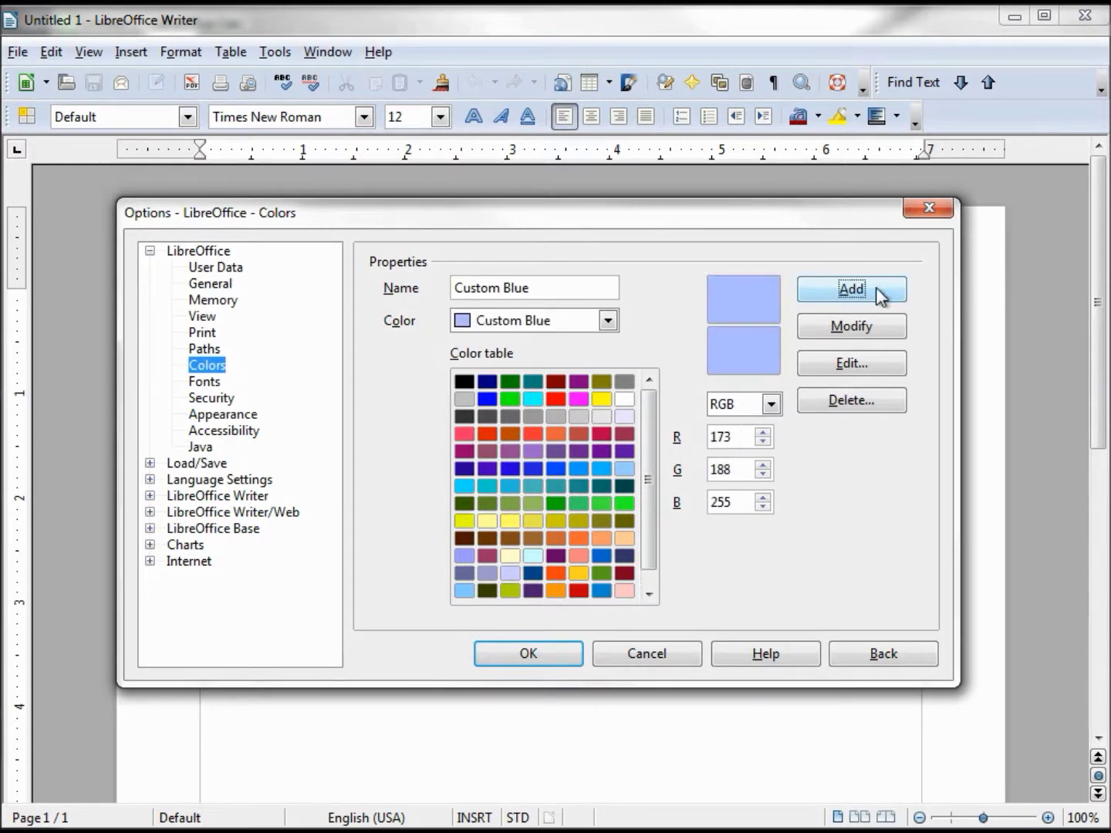
{"action": "left_click", "coordinate": [503, 652]}
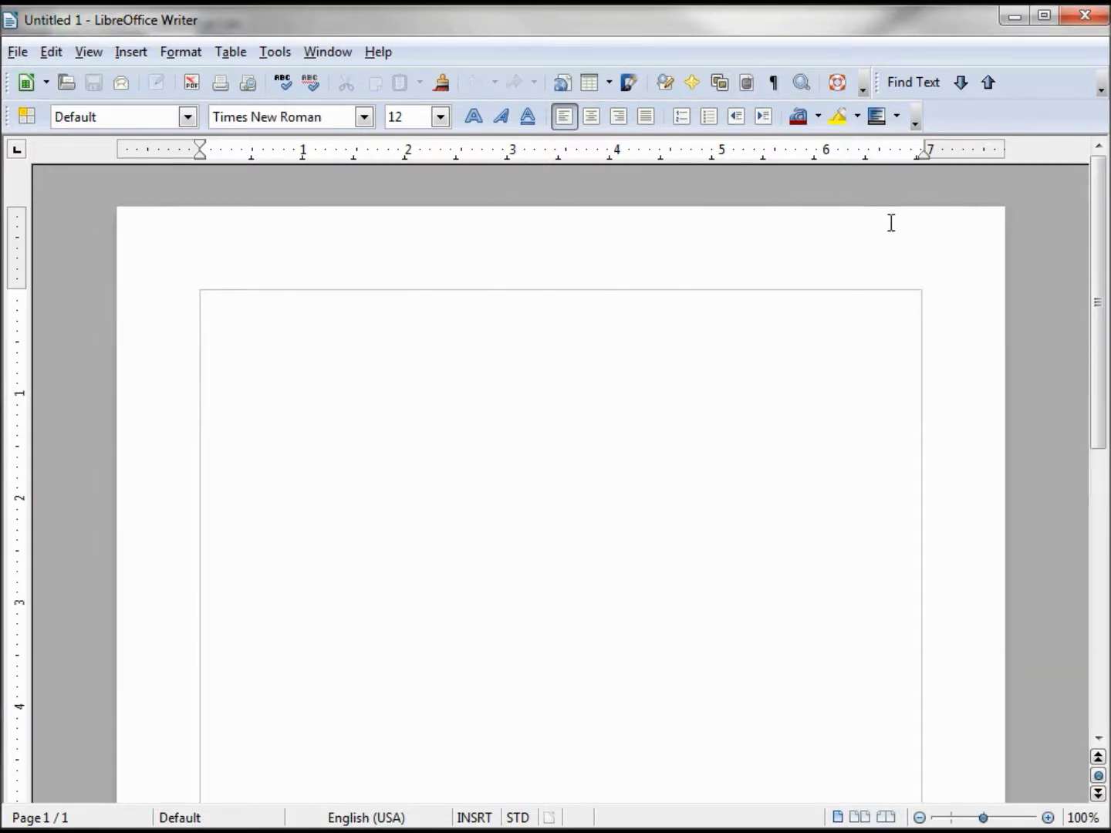
Check that Writer's background colour palette lists Custom Red and Custom Blue at the end.
{"action": "left_click", "coordinate": [895, 116]}
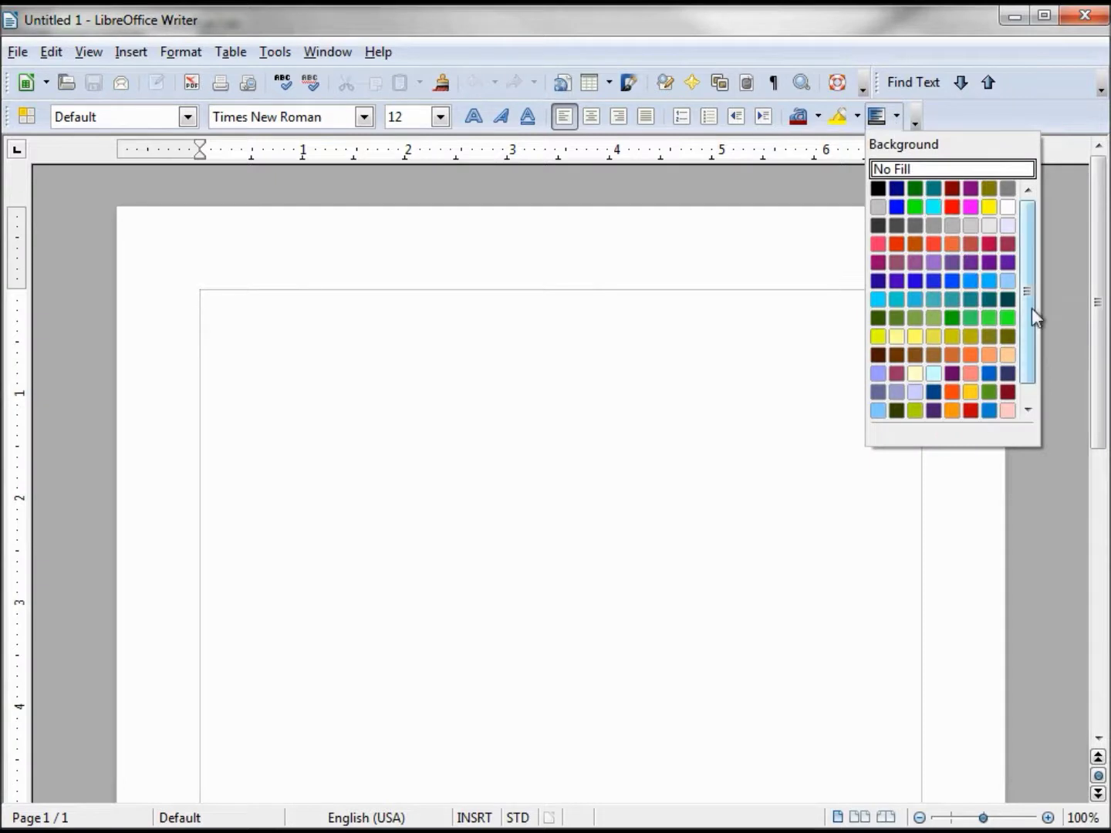
{"action": "left_click_drag", "start_coordinate": [1029, 315], "coordinate": [1031, 380]}
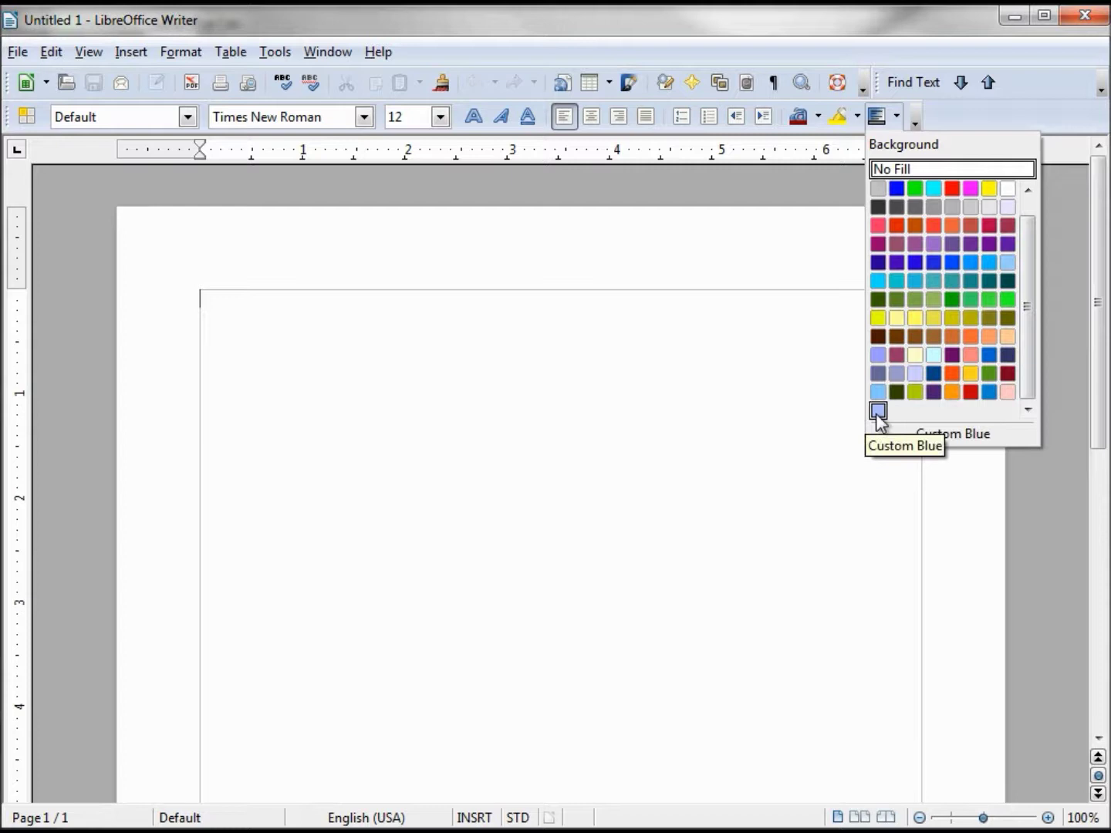
{"action": "left_click", "coordinate": [818, 117]}
Verify both custom colours in Writer's font colour palette and Calc's background colour palette.
{"action": "left_click", "coordinate": [817, 116]}
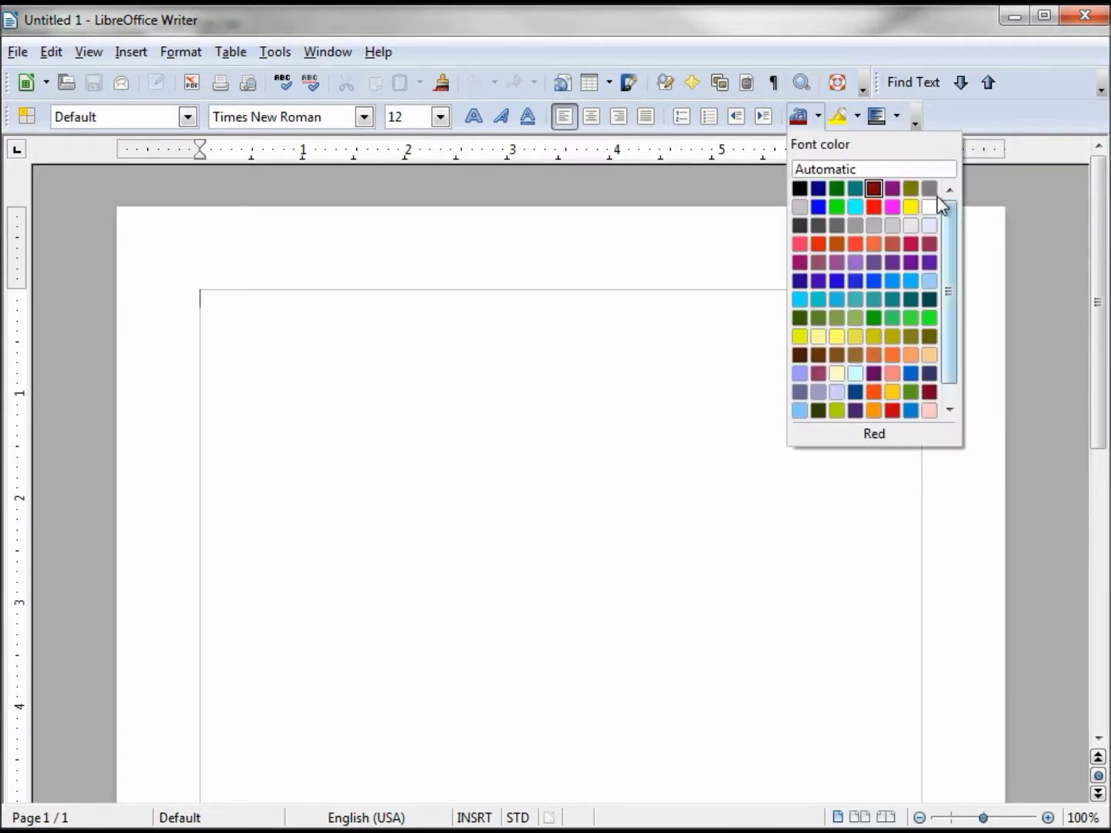
{"action": "scroll", "coordinate": [949, 219], "scroll_direction": "down", "scroll_amount": 1}
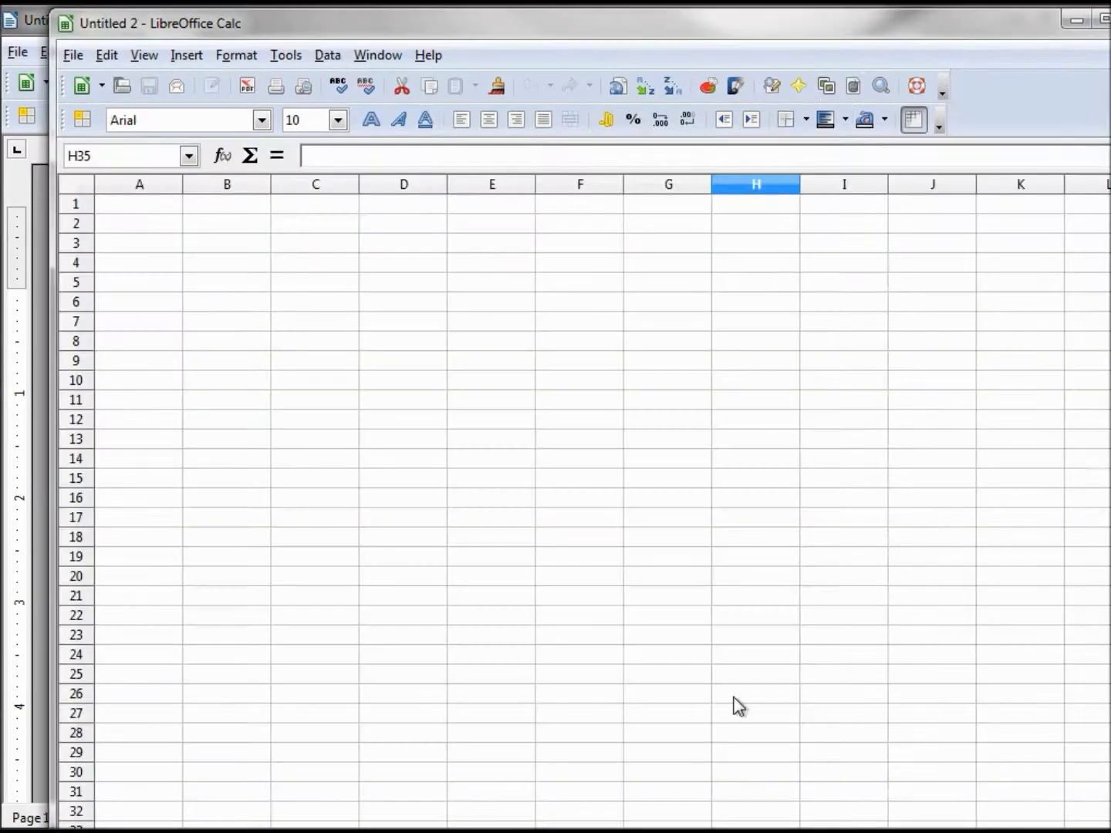
{"action": "left_click", "coordinate": [845, 121]}
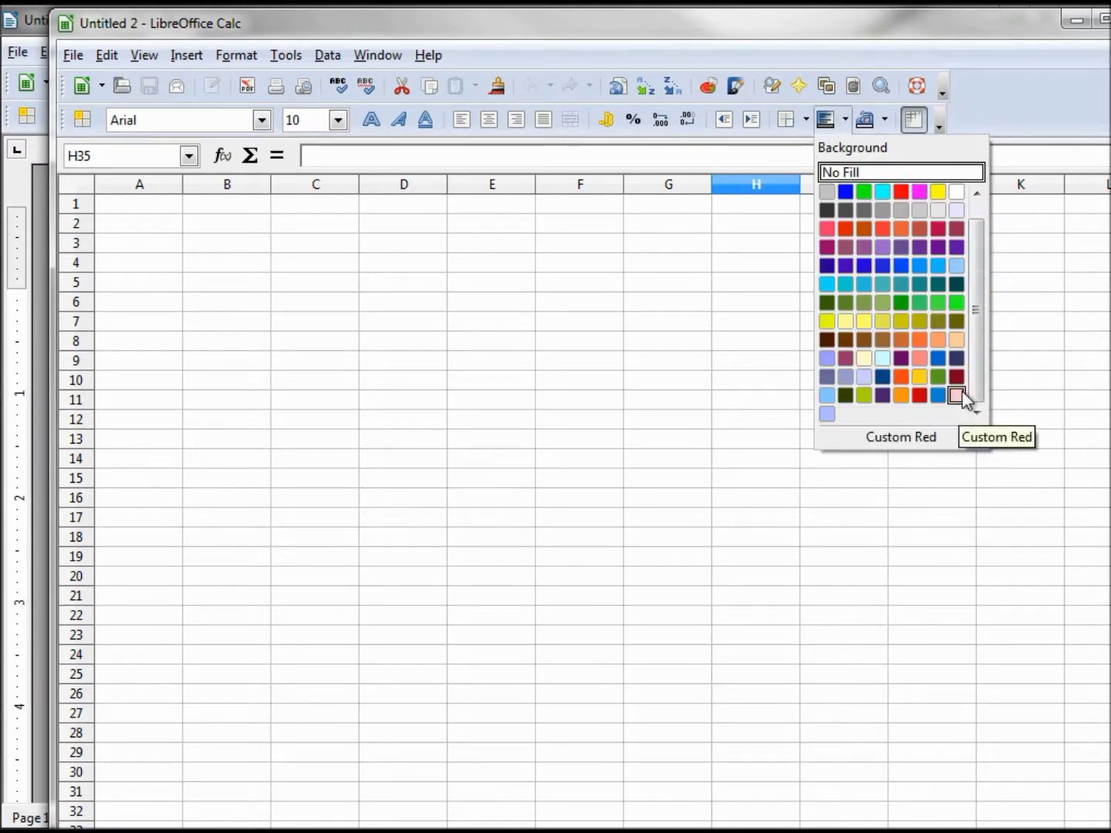